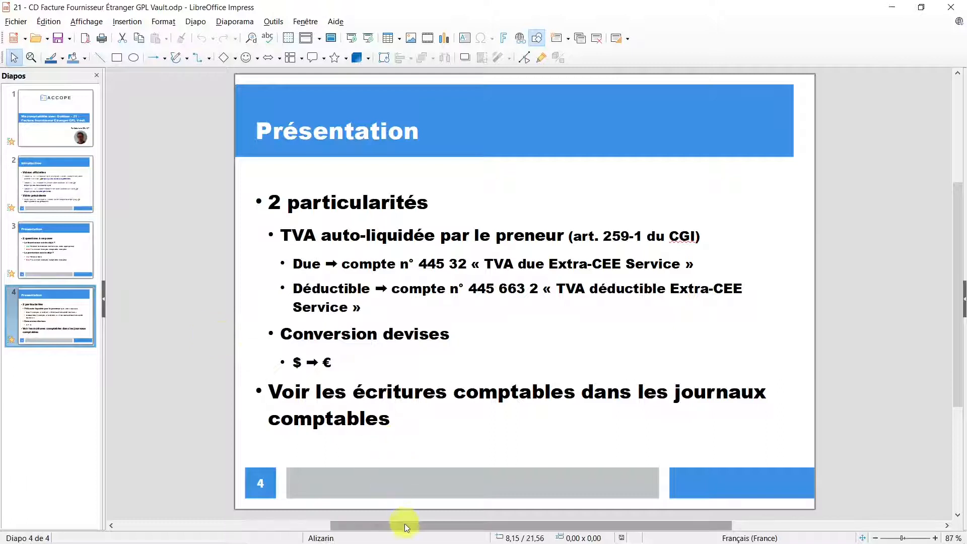
Step: Switch to the GPL Vault invoice PDF in Microsoft Edge and look over its details down to the euro amount
{"action": "mouse_move", "coordinate": [410, 542]}
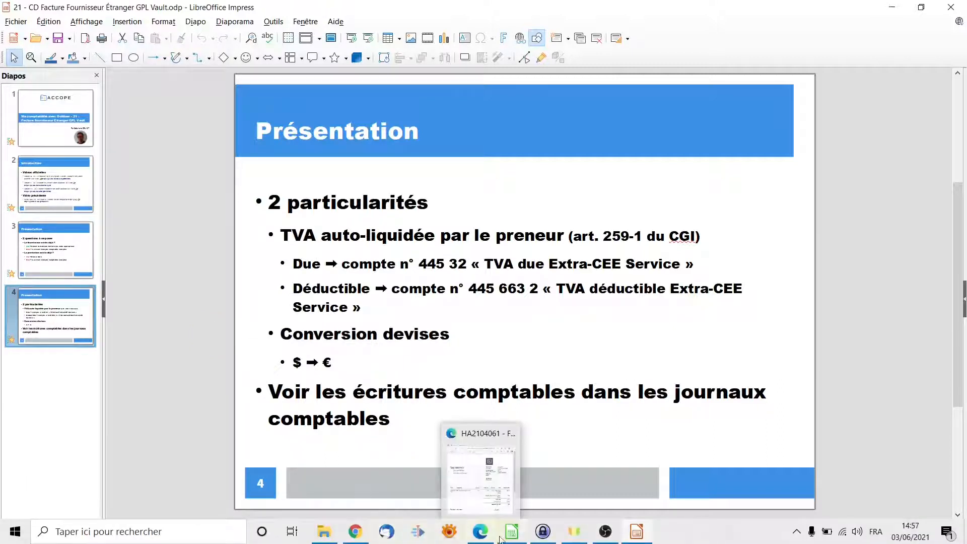
{"action": "left_click", "coordinate": [480, 534]}
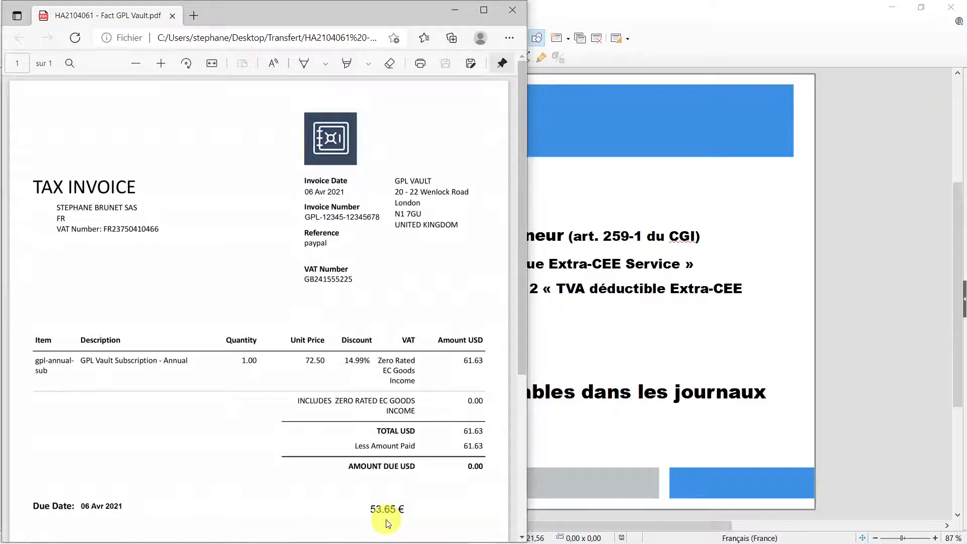
{"action": "scroll", "coordinate": [388, 524], "scroll_direction": "down", "scroll_amount": 5}
{"action": "scroll", "coordinate": [209, 481], "scroll_direction": "up", "scroll_amount": 5}
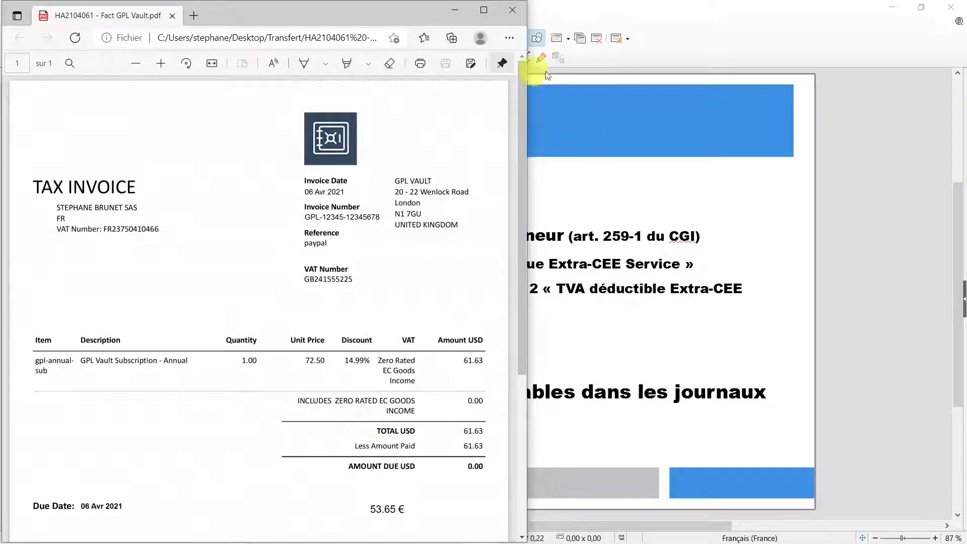
Step: Switch to KeePass and open the web address of the DB Test Util entry in the Amen.fr group
{"action": "mouse_move", "coordinate": [574, 542]}
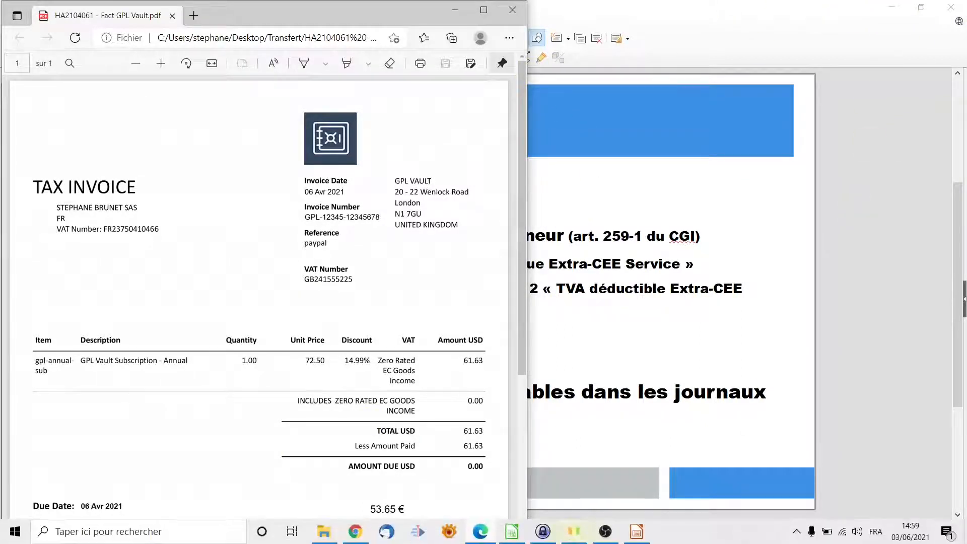
{"action": "left_click", "coordinate": [545, 533]}
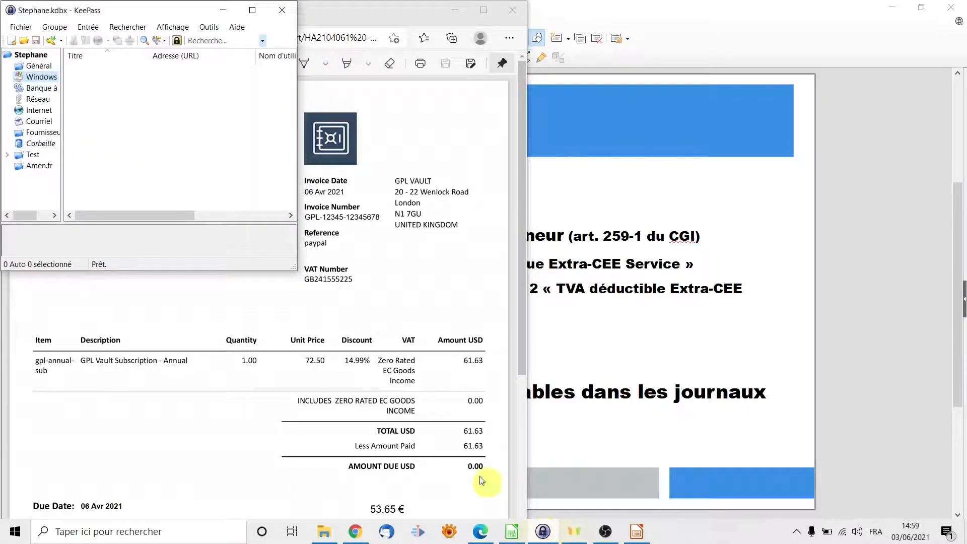
{"action": "left_click", "coordinate": [39, 166]}
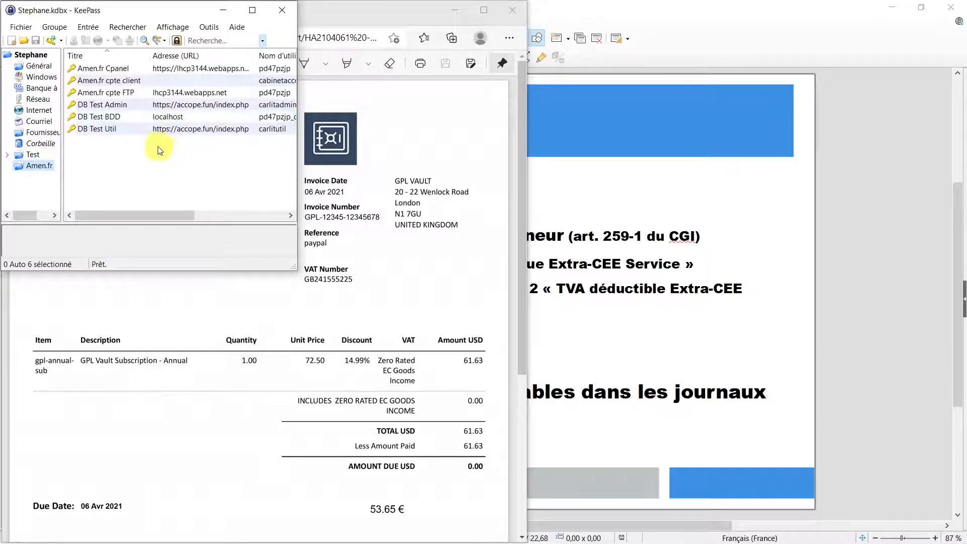
{"action": "left_click", "coordinate": [114, 131]}
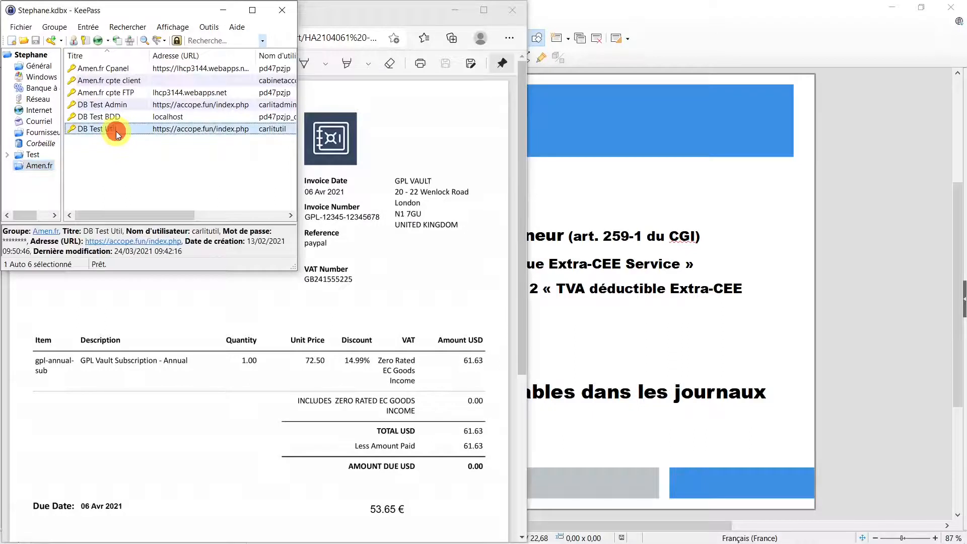
{"action": "right_click", "coordinate": [115, 131]}
{"action": "mouse_move", "coordinate": [184, 165]}
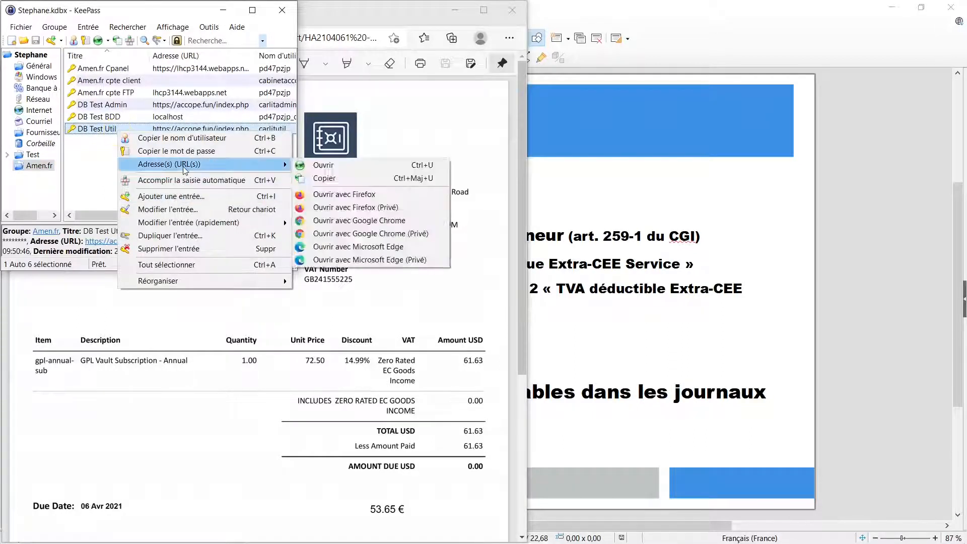
{"action": "left_click", "coordinate": [363, 170]}
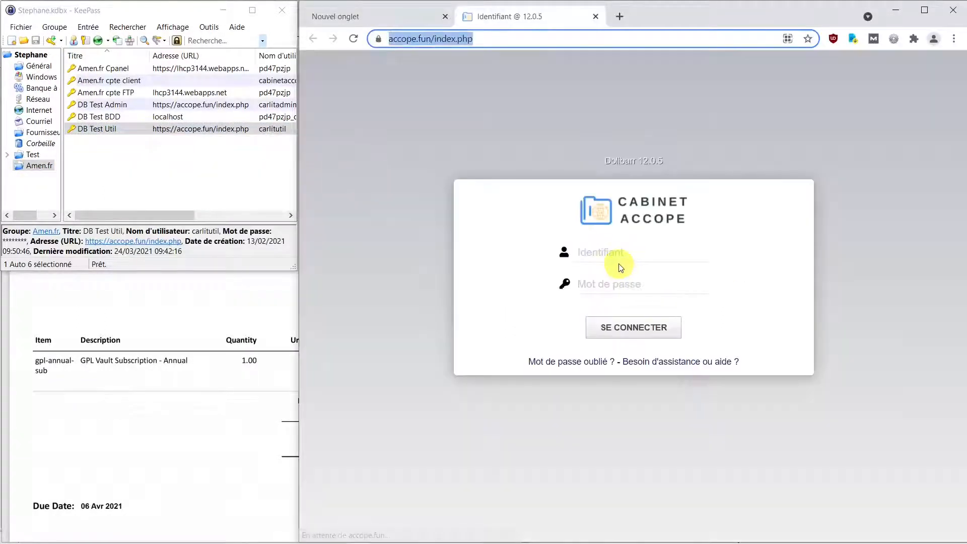
Step: Log in to Dolibarr by having KeePass auto-fill the DB Test Util entry's username and password
{"action": "left_click", "coordinate": [607, 253]}
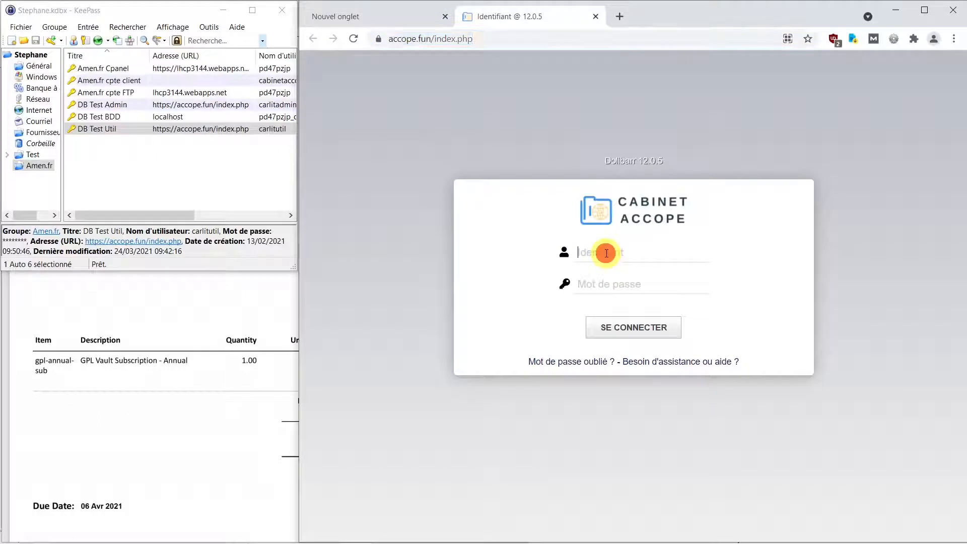
{"action": "right_click", "coordinate": [117, 131]}
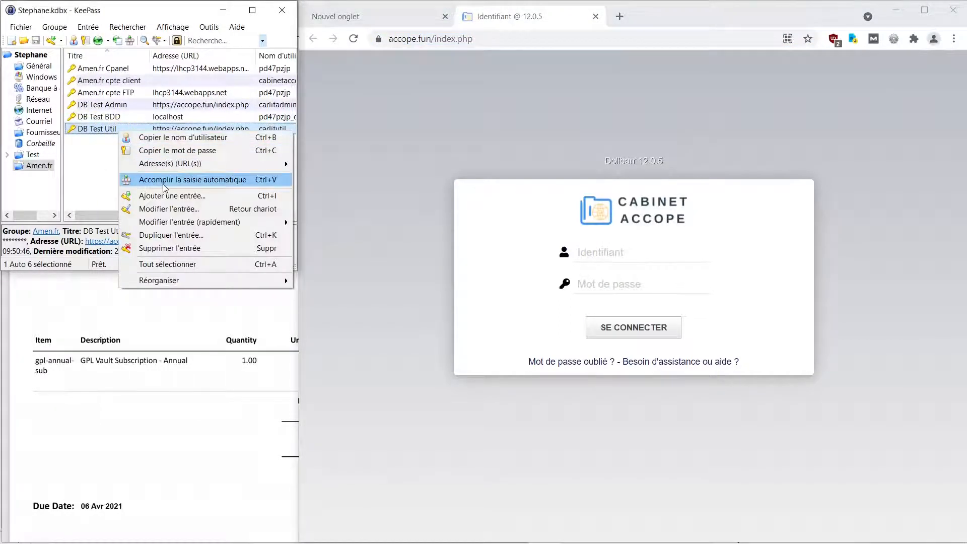
{"action": "left_click", "coordinate": [163, 184]}
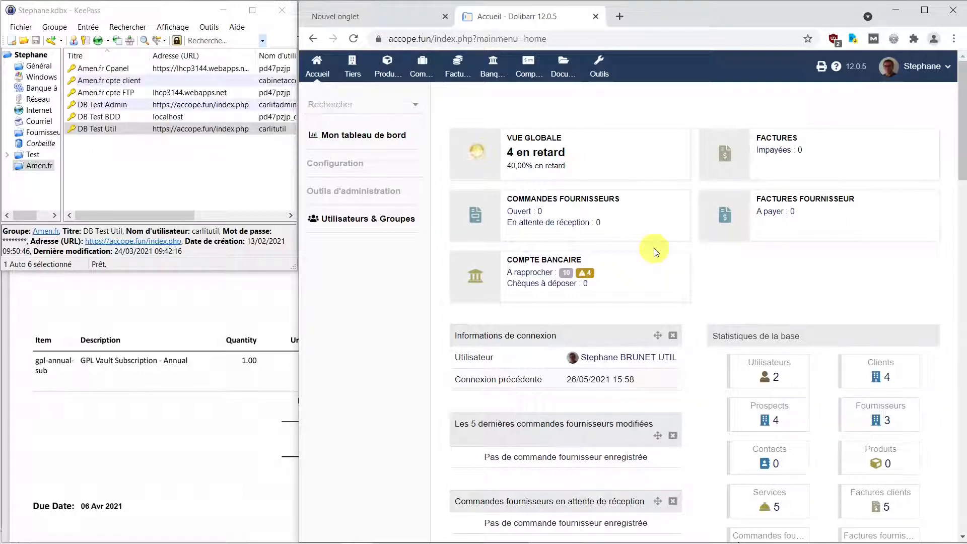
Step: Open the chart of accounts in the accounting configuration and start a new account
{"action": "left_click", "coordinate": [529, 70]}
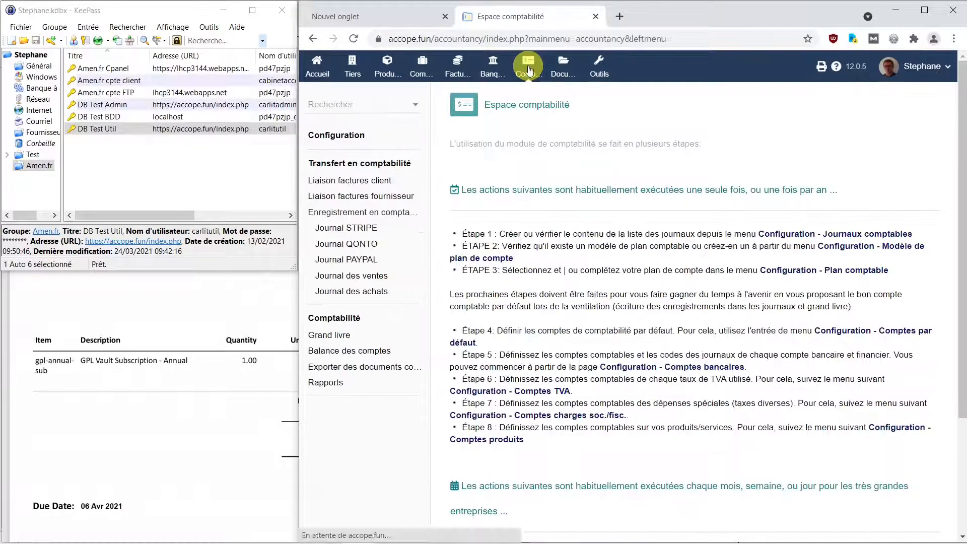
{"action": "left_click", "coordinate": [339, 140]}
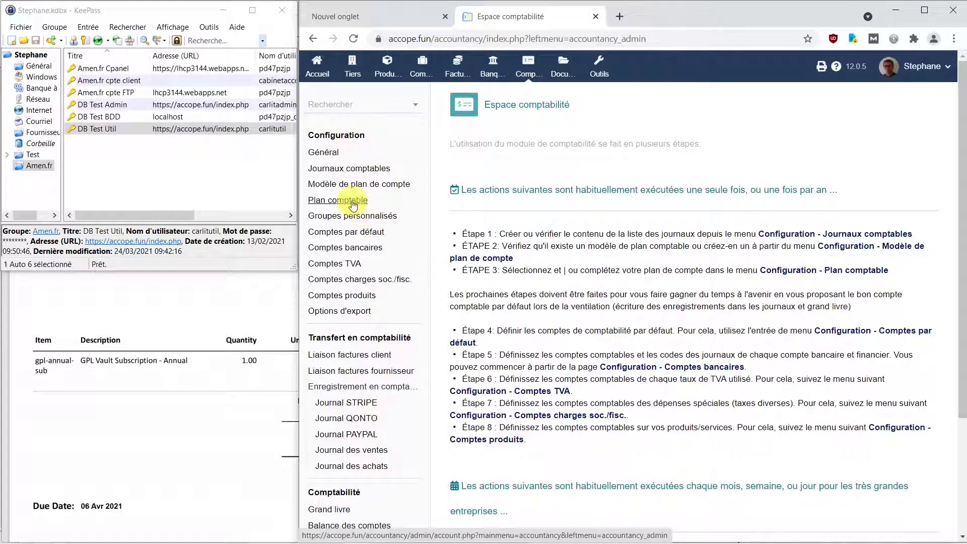
{"action": "left_click", "coordinate": [352, 200]}
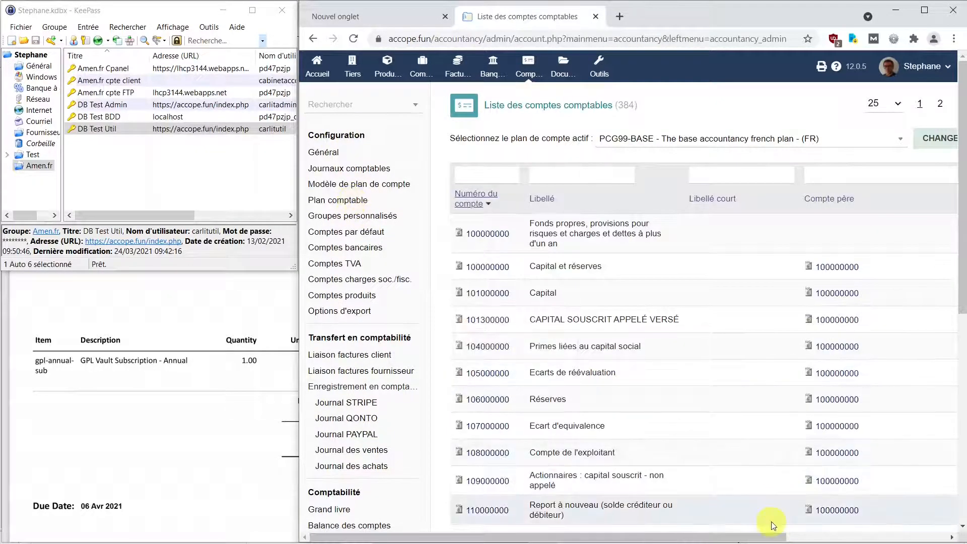
{"action": "left_click_drag", "start_coordinate": [770, 537], "coordinate": [943, 538]}
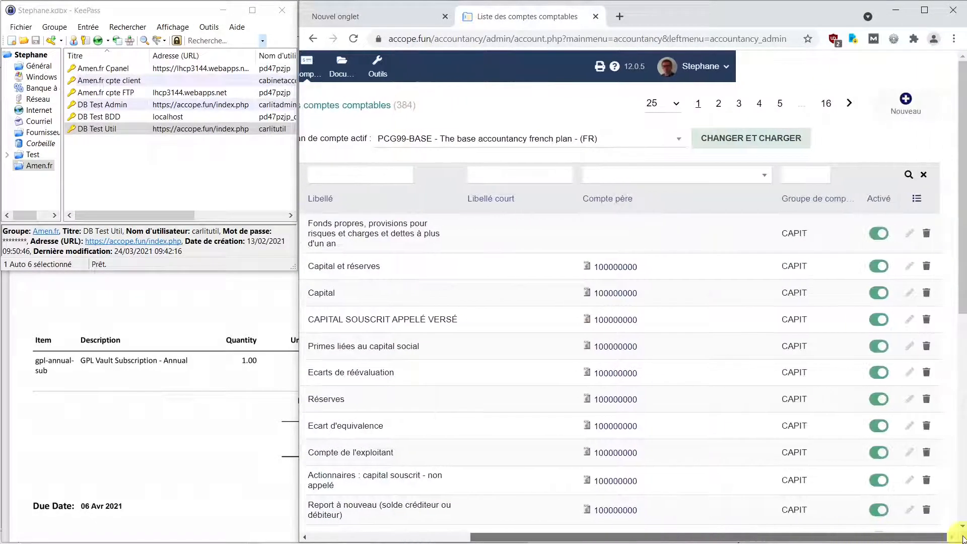
{"action": "left_click", "coordinate": [908, 104]}
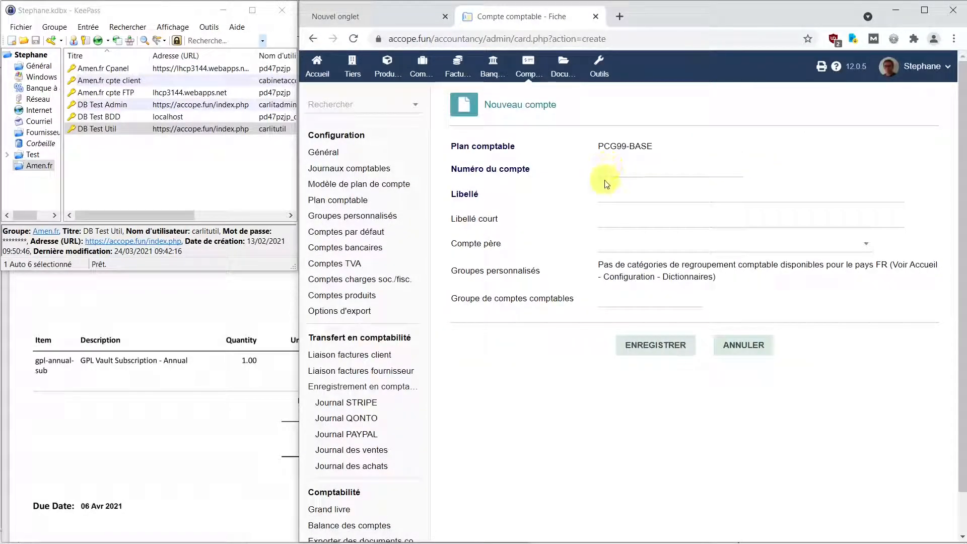
Step: From the custom account list in LibreOffice Calc, enter number 44532, label TVA DUE EXTRA CEE SERVICE and parent account 440000000 for the new account
{"action": "mouse_move", "coordinate": [529, 534]}
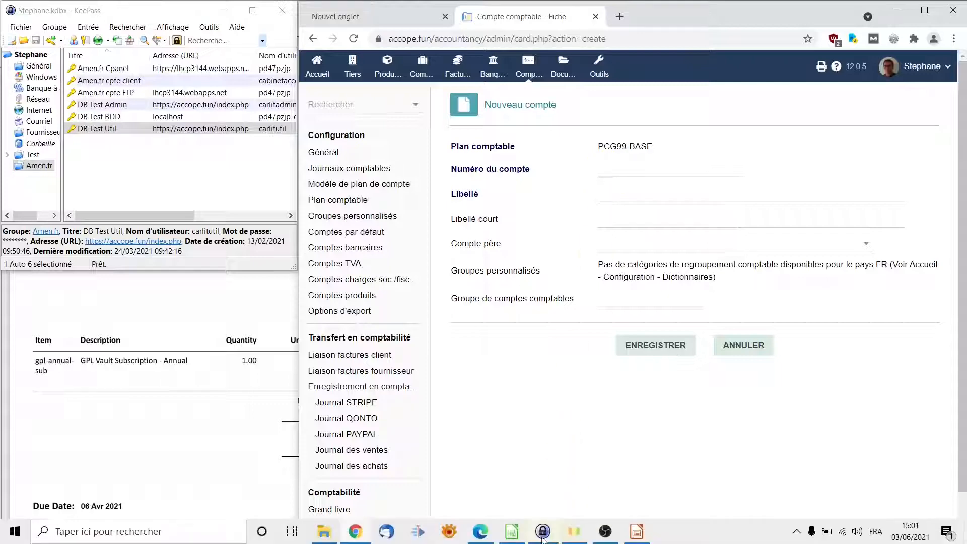
{"action": "left_click", "coordinate": [512, 533]}
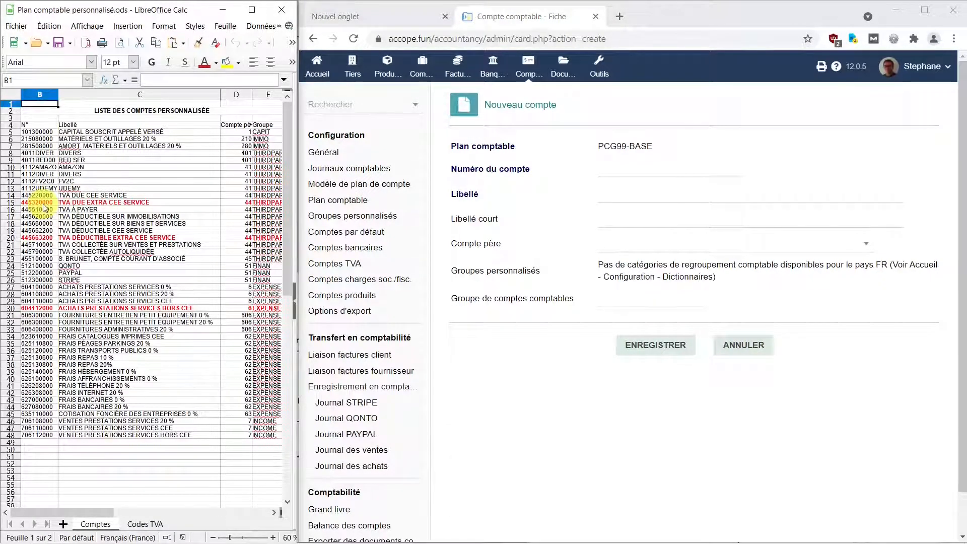
{"action": "left_click", "coordinate": [627, 168]}
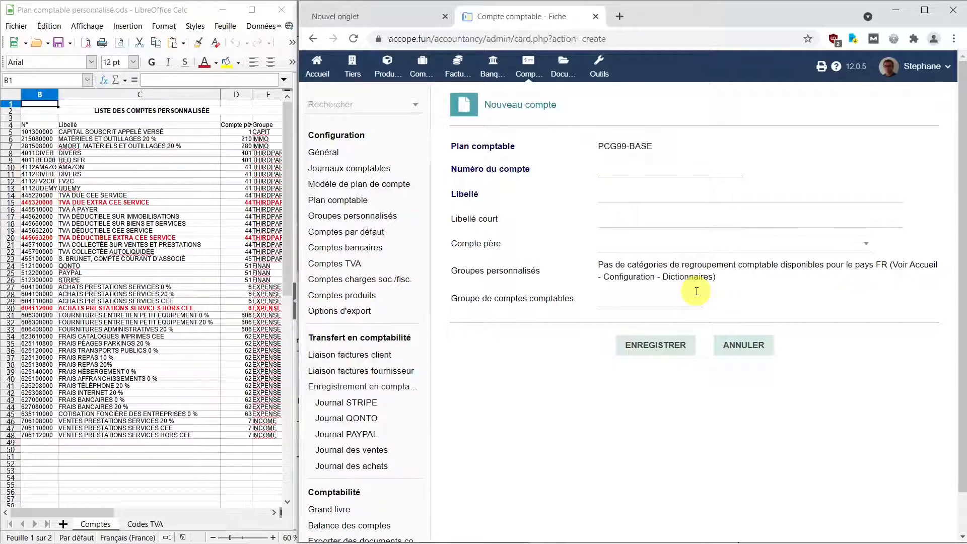
{"action": "type", "text": "44532"}
{"action": "double_click", "coordinate": [153, 203]}
{"action": "left_click_drag", "start_coordinate": [154, 203], "coordinate": [29, 203]}
{"action": "left_click", "coordinate": [652, 193]}
{"action": "type", "text": "TVA DUE EXTRA CEE SERVICE"}
{"action": "left_click", "coordinate": [695, 246]}
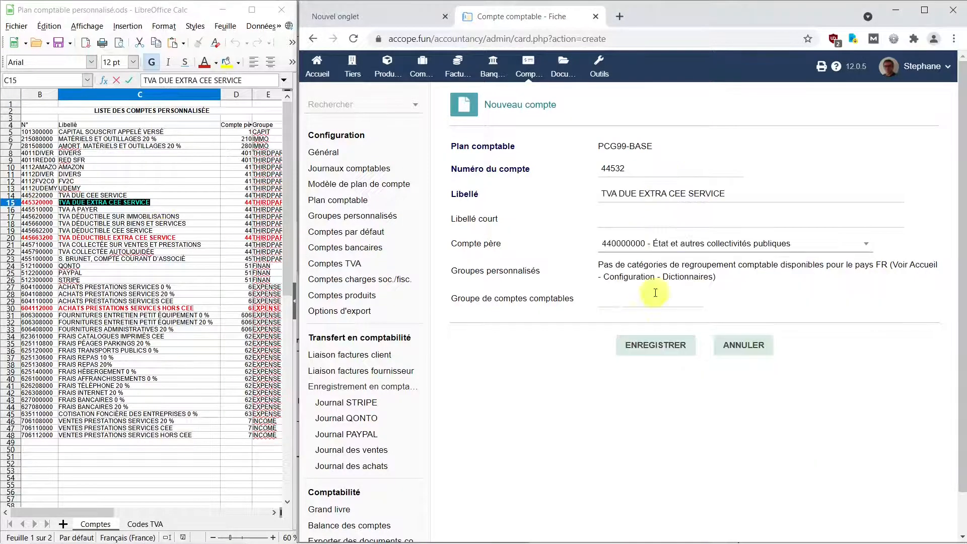
Step: Set the account group to THIRDPARTY as given in the spreadsheet and save the account
{"action": "left_click", "coordinate": [267, 202]}
{"action": "left_click", "coordinate": [661, 301]}
{"action": "type", "text": "THIRDPARTY"}
{"action": "left_click", "coordinate": [676, 347]}
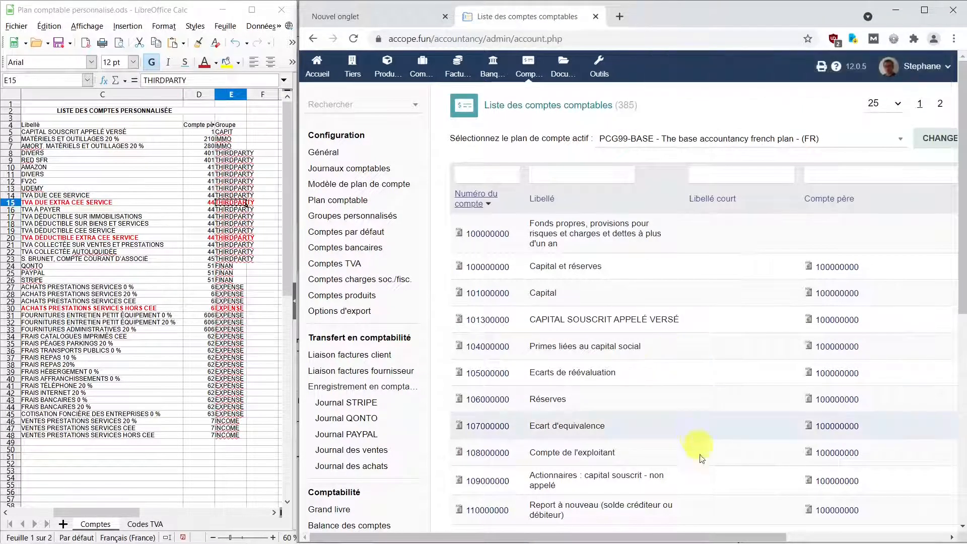
Step: Start a second new account with account group THIRDPARTY and number 4456632
{"action": "left_click_drag", "start_coordinate": [595, 538], "coordinate": [754, 538]}
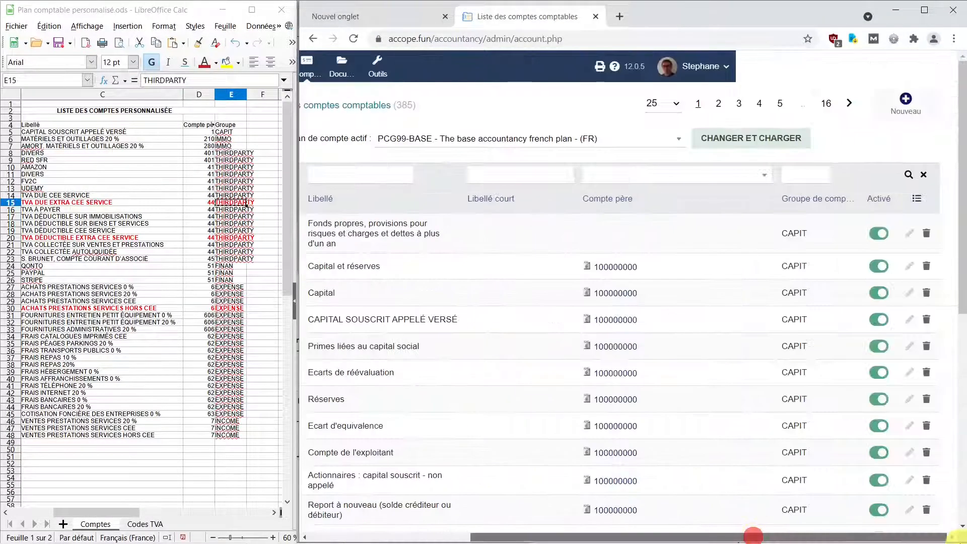
{"action": "left_click", "coordinate": [908, 111]}
{"action": "left_click", "coordinate": [109, 238]}
{"action": "left_click", "coordinate": [670, 298]}
{"action": "type", "text": "THIRDPARTY"}
{"action": "left_click", "coordinate": [630, 167]}
{"action": "type", "text": "4456632"}
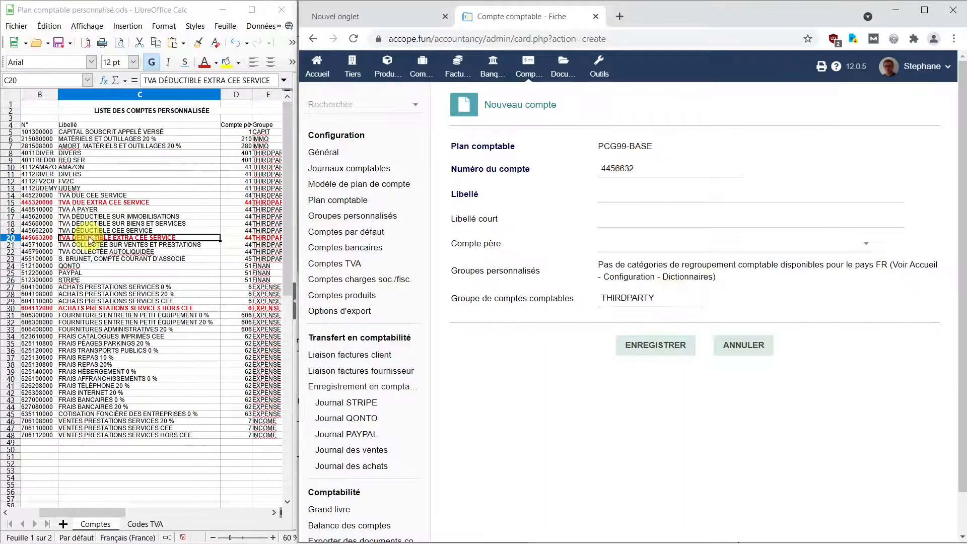
Step: Copy in the label TVA DÉDUCTIBLE EXTRA CEE SERVICE, choose parent account 440000000 and save the account
{"action": "left_click", "coordinate": [88, 236]}
{"action": "key", "text": "ctrl+c"}
{"action": "left_click", "coordinate": [655, 194]}
{"action": "key", "text": "ctrl+v"}
{"action": "left_click", "coordinate": [605, 243]}
{"action": "type", "text": "44"}
{"action": "left_click", "coordinate": [662, 307]}
{"action": "left_click", "coordinate": [666, 348]}
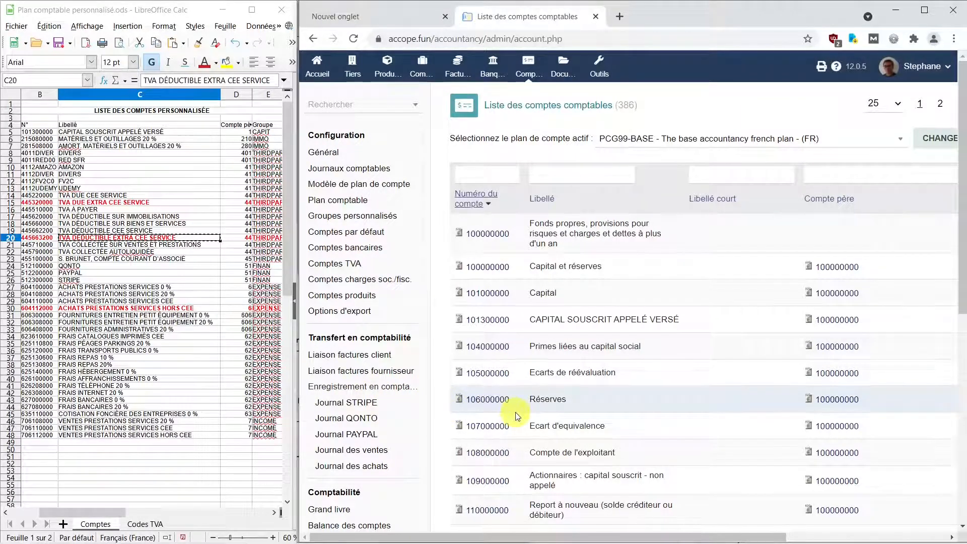
Step: Start a third new account numbered 604112 with the label ACHATS PRESTATIONS SERVICES HORS CEE copied from the spreadsheet
{"action": "scroll", "coordinate": [755, 212], "scroll_direction": "right", "scroll_amount": 4}
{"action": "left_click", "coordinate": [930, 107]}
{"action": "left_click", "coordinate": [650, 169]}
{"action": "type", "text": "604112"}
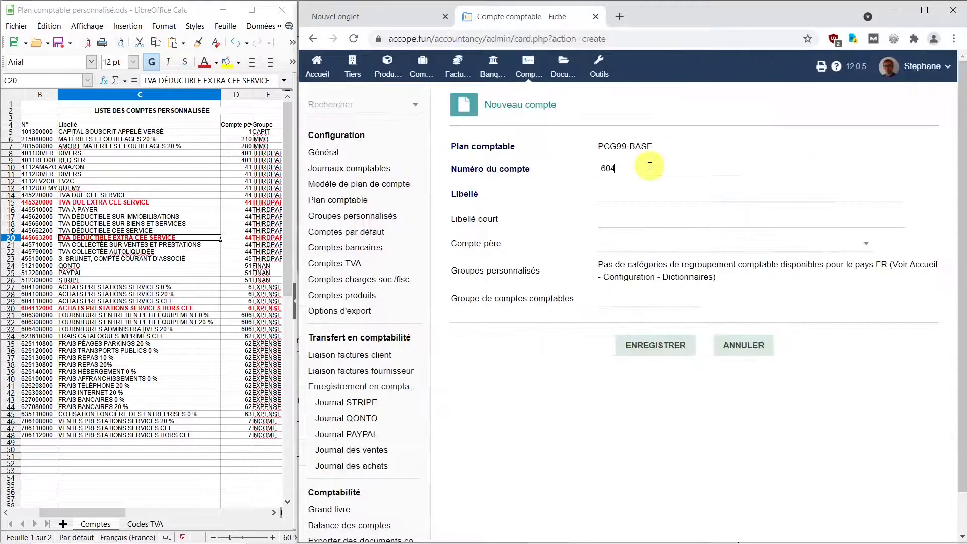
{"action": "left_click", "coordinate": [152, 309]}
{"action": "key", "text": "ctrl+c"}
{"action": "left_click", "coordinate": [660, 195]}
{"action": "key", "text": "ctrl+v"}
{"action": "left_click", "coordinate": [659, 247]}
{"action": "type", "text": "44"}
{"action": "left_click", "coordinate": [643, 307]}
Step: Choose the class 6 parent account by searching for 6000000, set the account group to EXPENSE and save the account
{"action": "left_click", "coordinate": [666, 247]}
{"action": "type", "text": "6000000"}
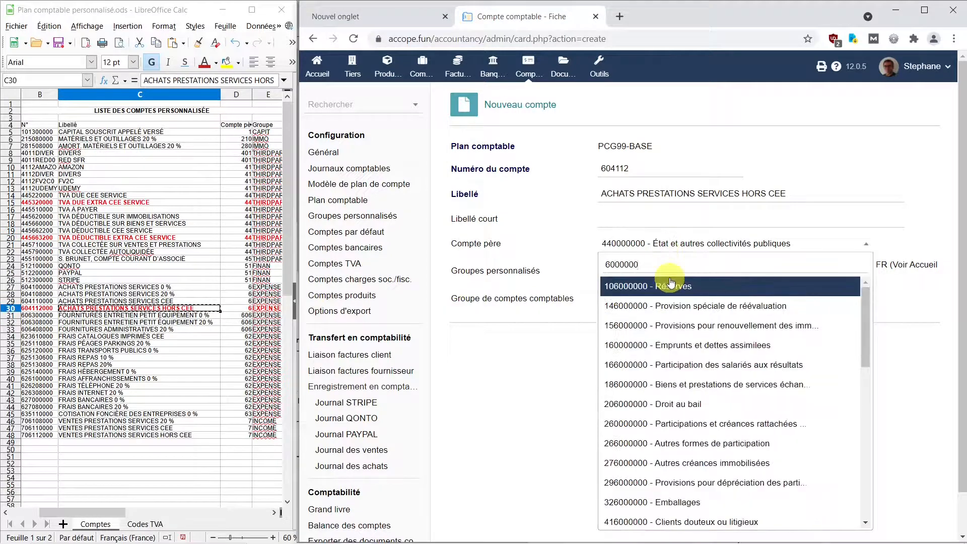
{"action": "scroll", "coordinate": [673, 303], "scroll_direction": "down", "scroll_amount": 7}
{"action": "left_click", "coordinate": [676, 363]}
{"action": "left_click", "coordinate": [266, 309]}
{"action": "key", "text": "ctrl+c"}
{"action": "left_click", "coordinate": [650, 301]}
{"action": "key", "text": "ctrl+v"}
{"action": "left_click", "coordinate": [656, 345]}
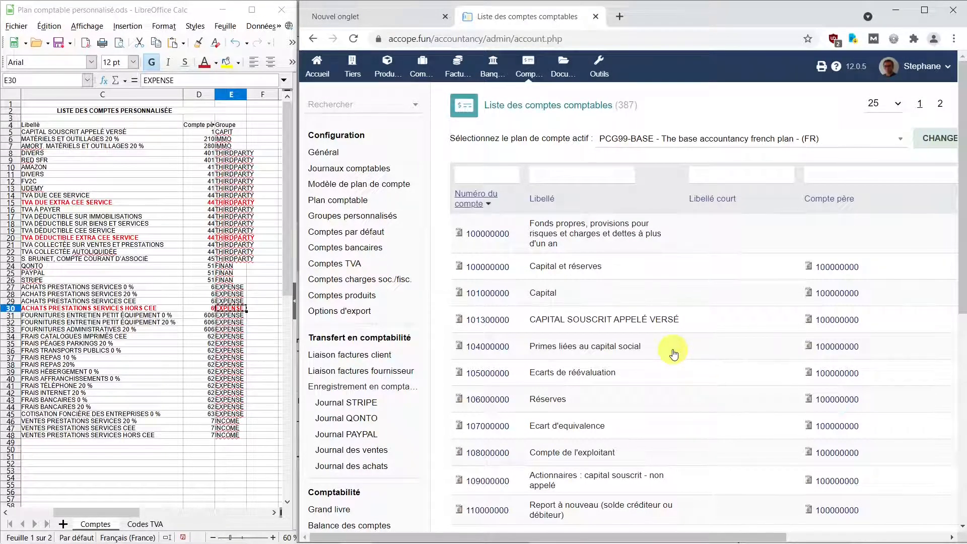
Step: Put the spreadsheet away and start a new supplier named GPL VAULT with the country Royaume-Uni (GB)
{"action": "left_click", "coordinate": [223, 10]}
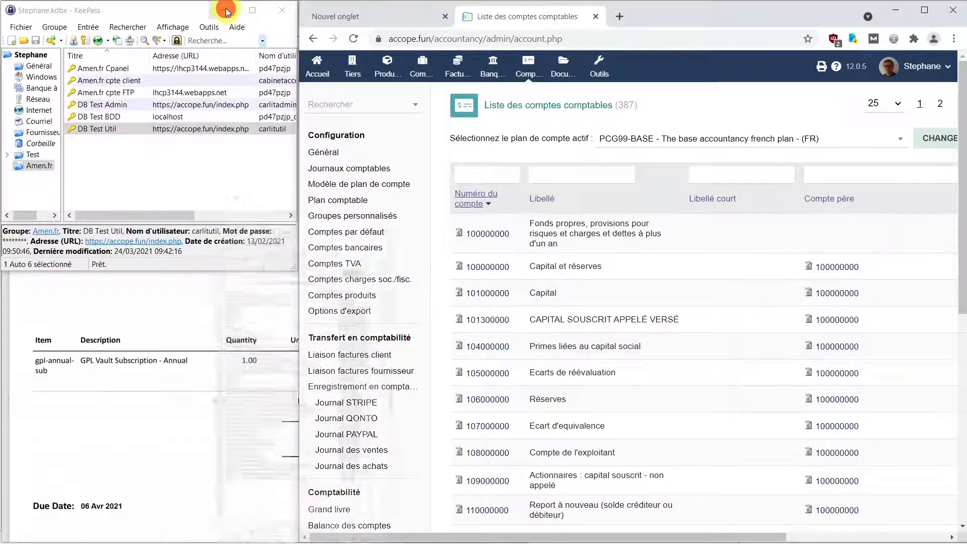
{"action": "left_click", "coordinate": [354, 70]}
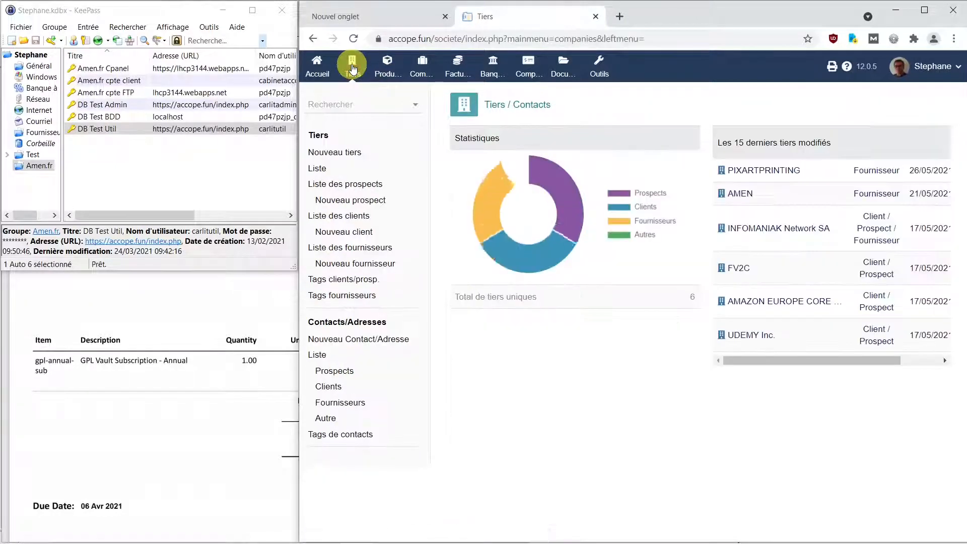
{"action": "left_click", "coordinate": [361, 265]}
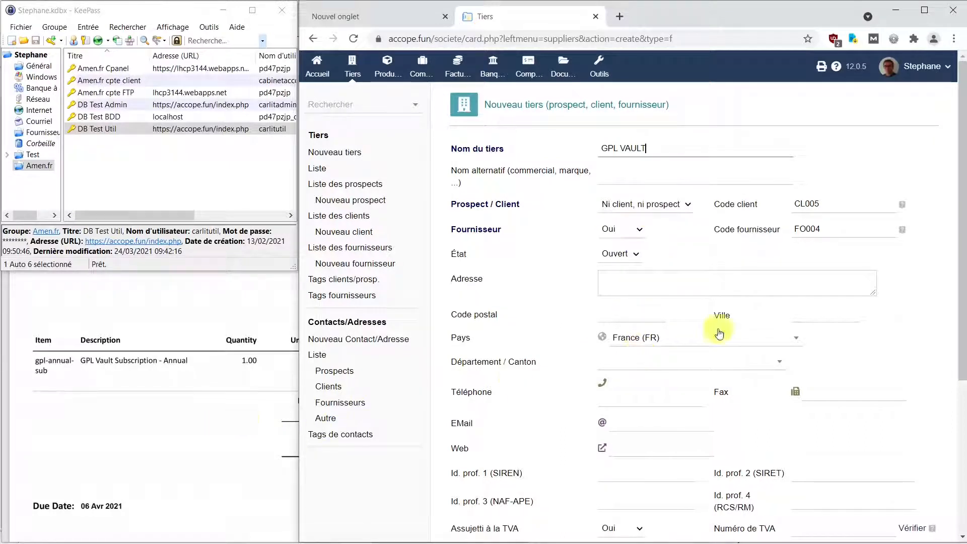
{"action": "left_click", "coordinate": [795, 339]}
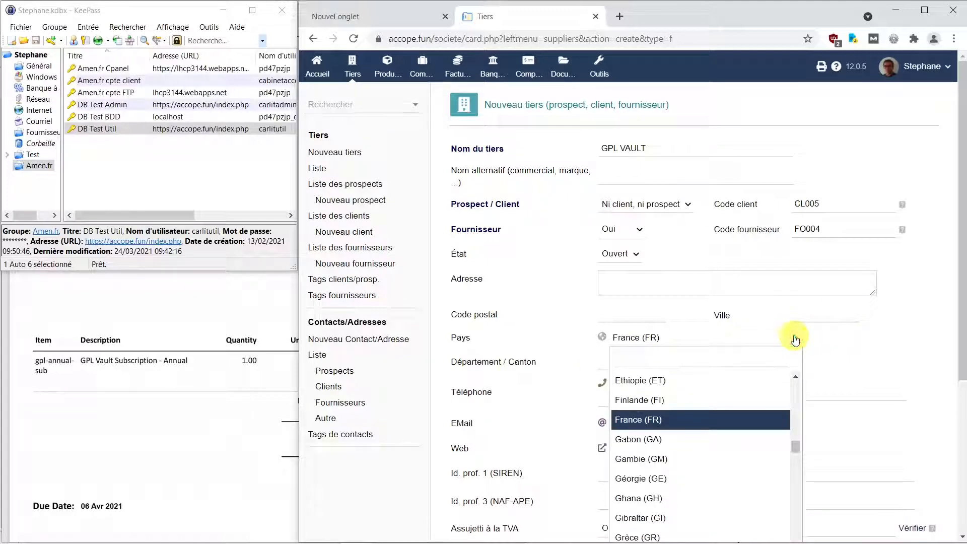
{"action": "type", "text": "gb"}
{"action": "left_click", "coordinate": [620, 380]}
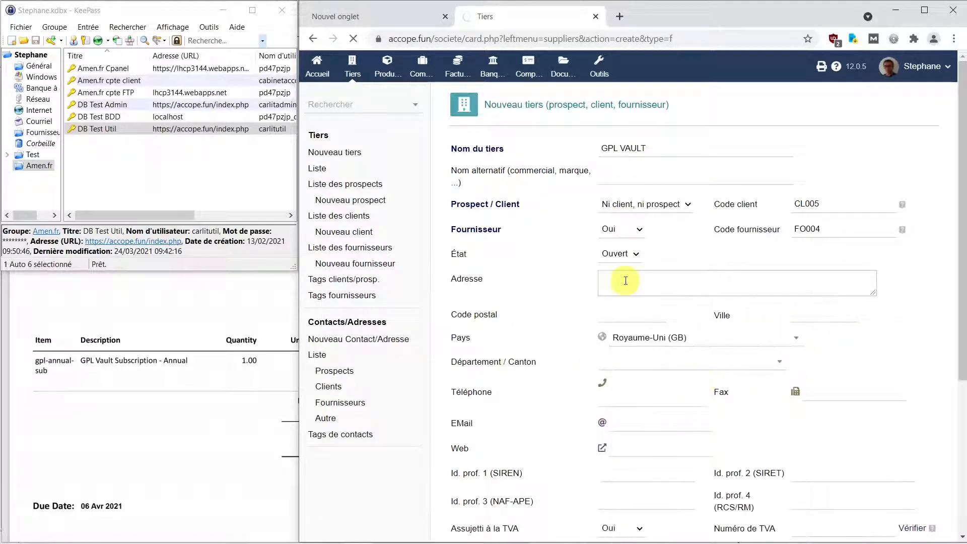
Step: Bring up the GPL Vault invoice PDF and position it beside the supplier form with its address block readable
{"action": "left_click", "coordinate": [117, 420]}
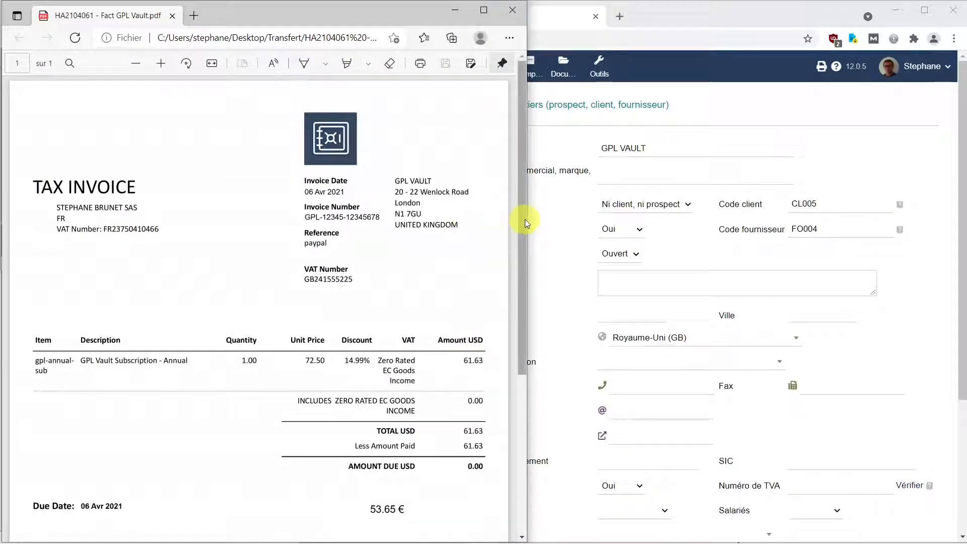
{"action": "left_click_drag", "start_coordinate": [228, 11], "coordinate": [0, 13]}
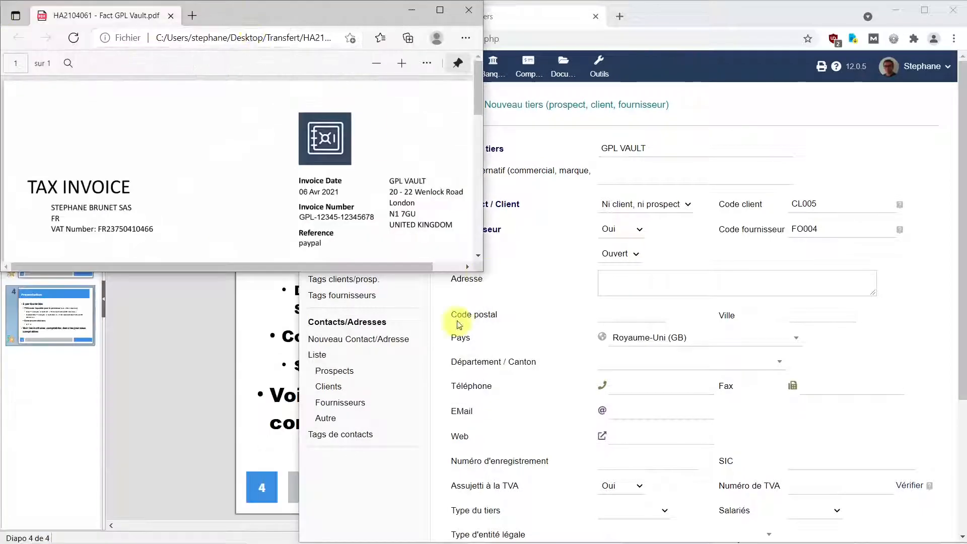
{"action": "left_click_drag", "start_coordinate": [451, 272], "coordinate": [444, 541]}
{"action": "left_click_drag", "start_coordinate": [267, 11], "coordinate": [61, 12]}
Step: Enter the supplier's street address, postcode and town as shown on the invoice
{"action": "left_click", "coordinate": [649, 284]}
{"action": "type", "text": "20 -22"}
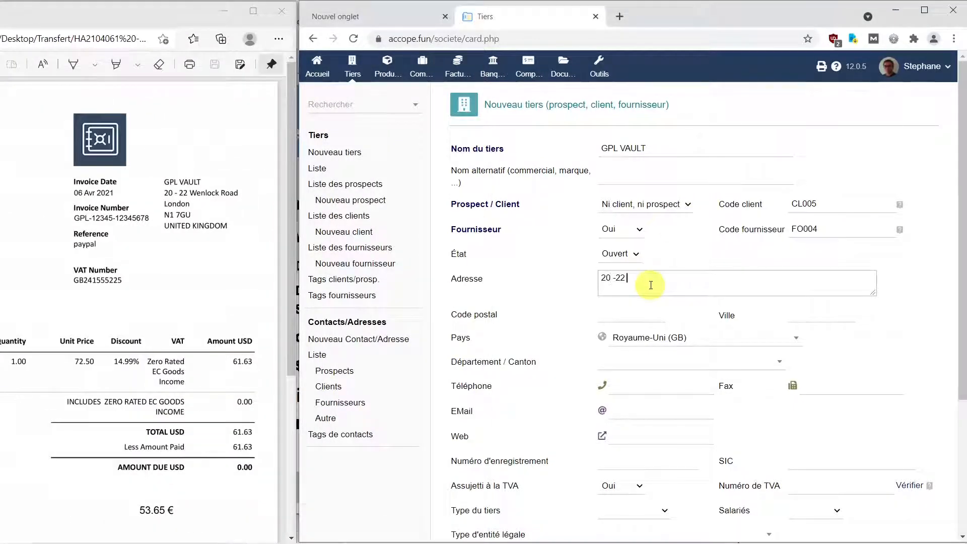
{"action": "type", "text": " Wenlock Road"}
{"action": "left_click", "coordinate": [639, 309]}
{"action": "type", "text": "N1 7GU"}
{"action": "key", "text": "Tab"}
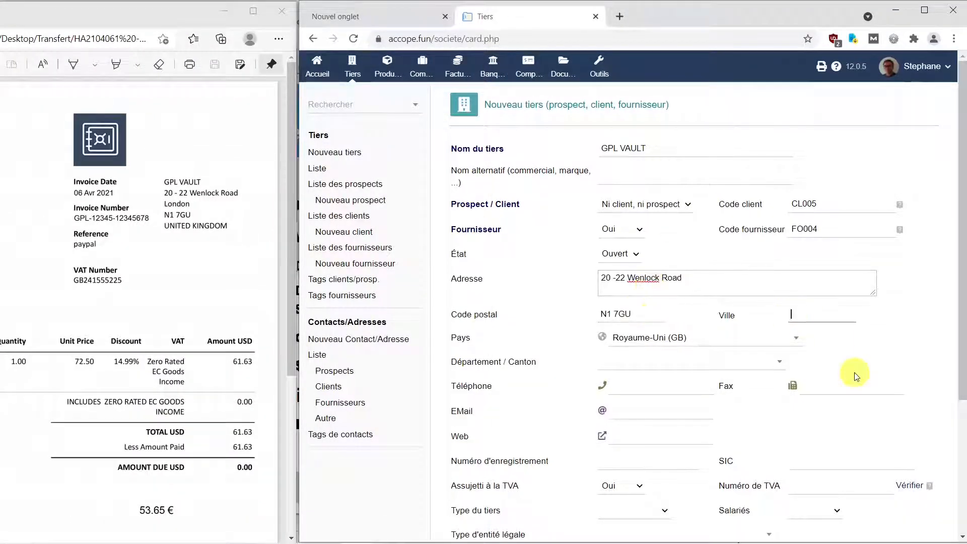
{"action": "type", "text": "London"}
{"action": "left_click", "coordinate": [623, 374]}
{"action": "scroll", "coordinate": [710, 305], "scroll_direction": "down", "scroll_amount": 3}
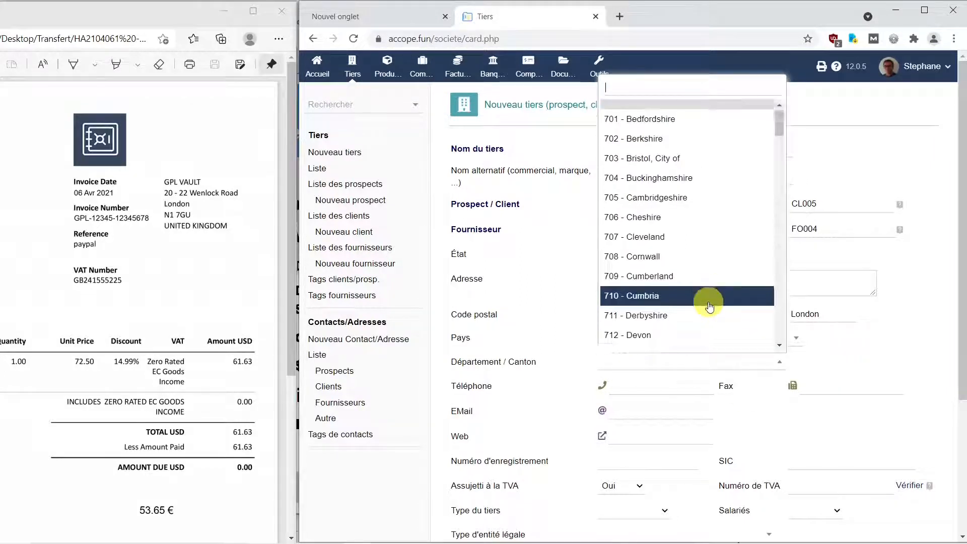
{"action": "scroll", "coordinate": [709, 306], "scroll_direction": "down", "scroll_amount": 7}
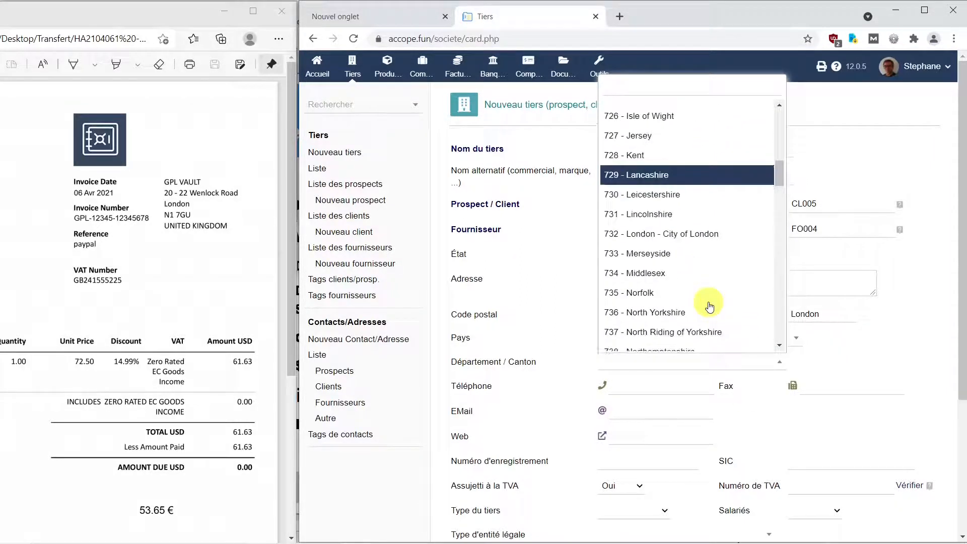
{"action": "left_click", "coordinate": [682, 234]}
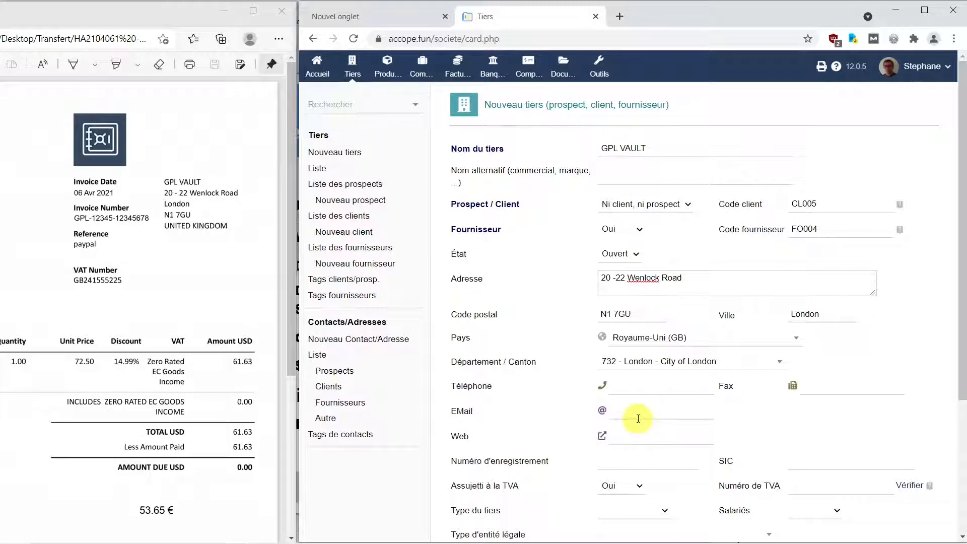
{"action": "left_click", "coordinate": [632, 438]}
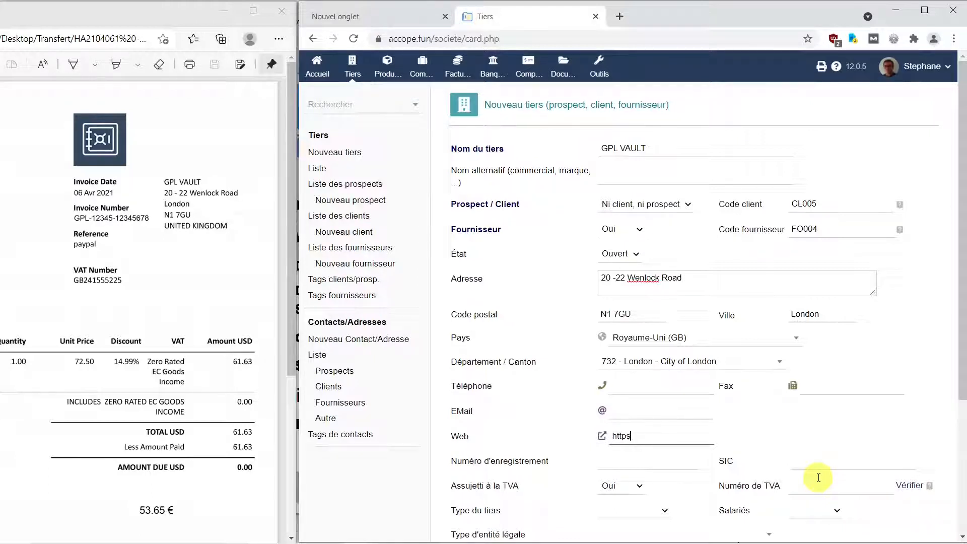
{"action": "type", "text": "https://www.gplvault.com"}
Step: Find the company registration number in the invoice footer and enter it as the supplier's Numéro d'enregistrement
{"action": "left_click", "coordinate": [667, 456]}
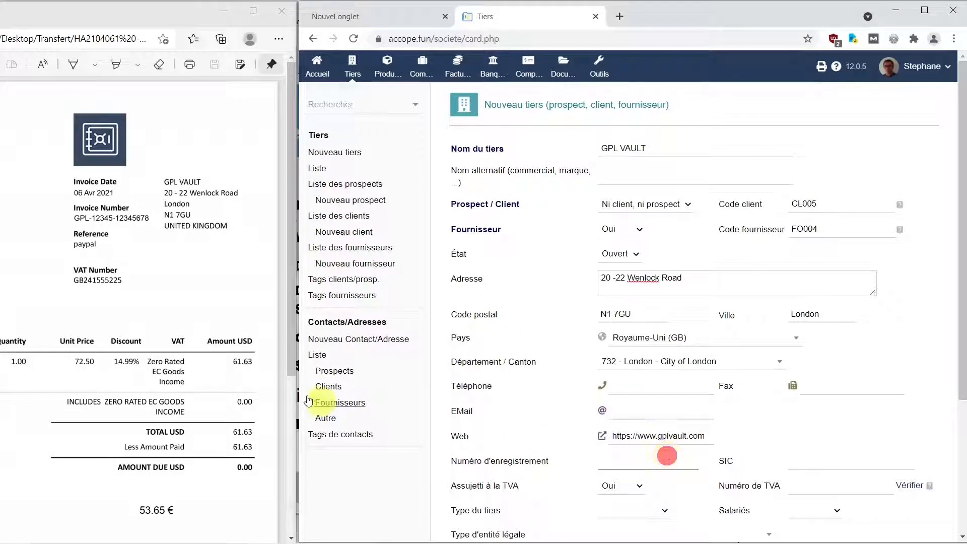
{"action": "left_click_drag", "start_coordinate": [291, 327], "coordinate": [295, 496]}
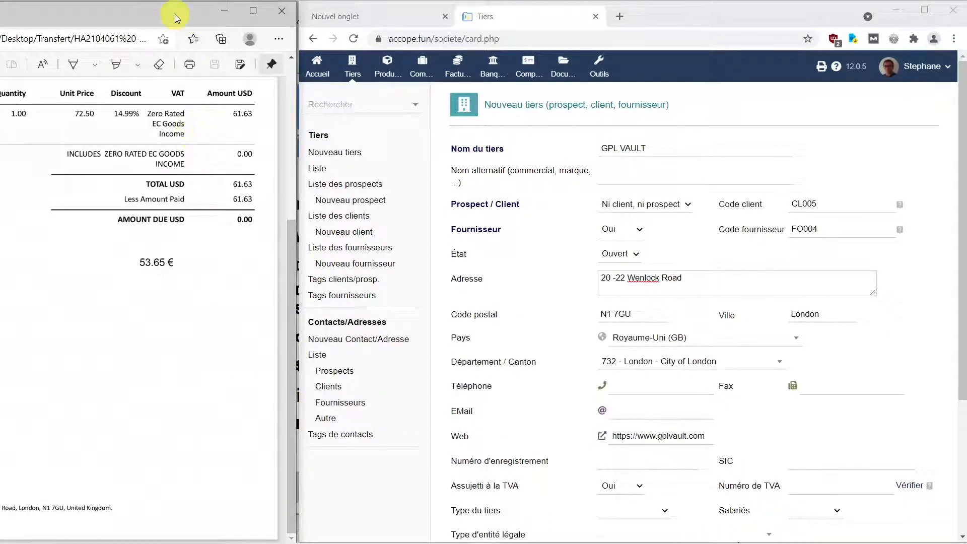
{"action": "left_click_drag", "start_coordinate": [178, 13], "coordinate": [356, 9]}
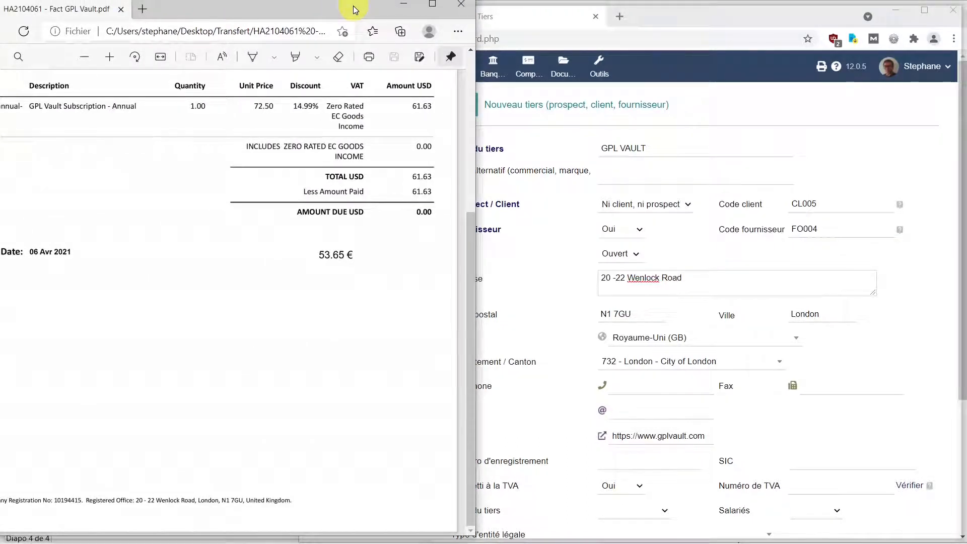
{"action": "left_click_drag", "start_coordinate": [417, 7], "coordinate": [238, 17]}
{"action": "left_click", "coordinate": [647, 461]}
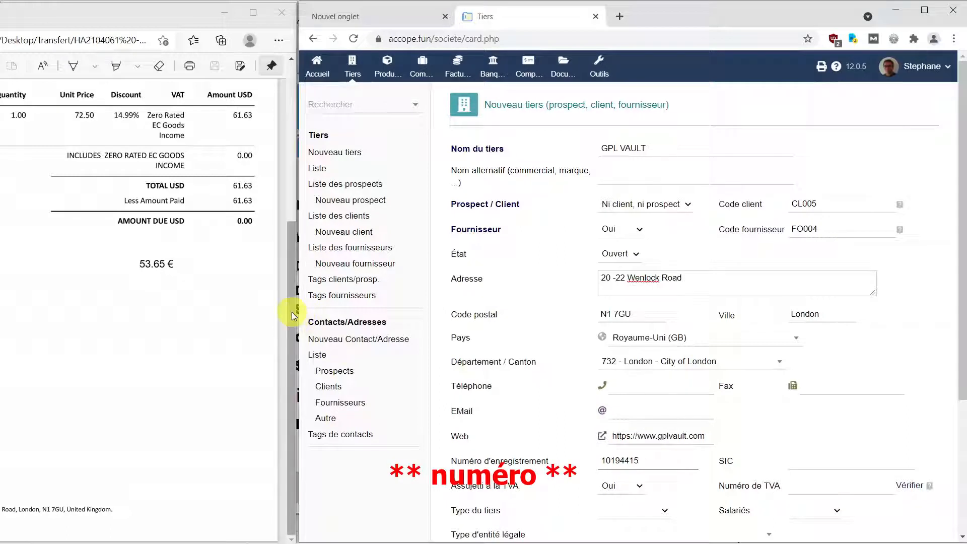
Step: Enter the supplier's VAT number from the invoice and set the third-party type to Autre
{"action": "left_click_drag", "start_coordinate": [299, 316], "coordinate": [301, 225]}
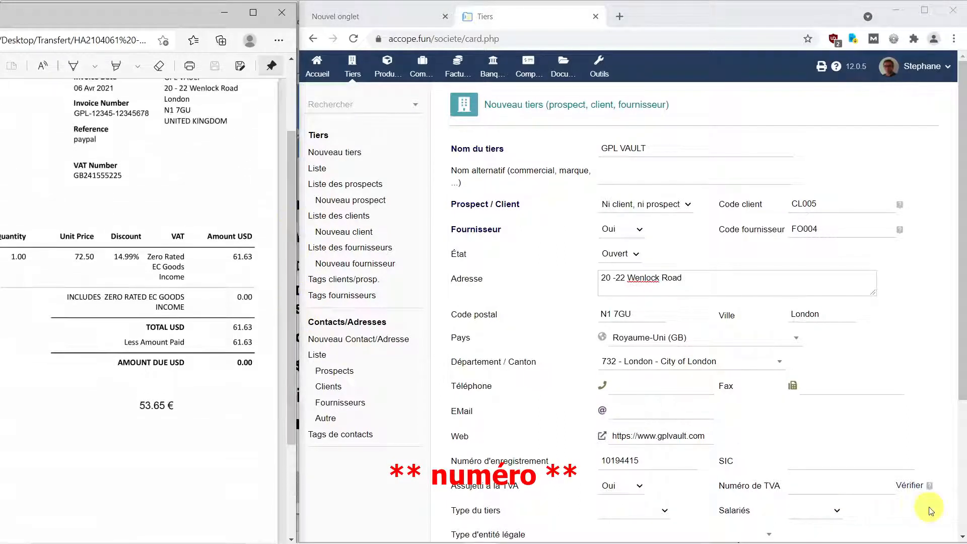
{"action": "left_click", "coordinate": [812, 487]}
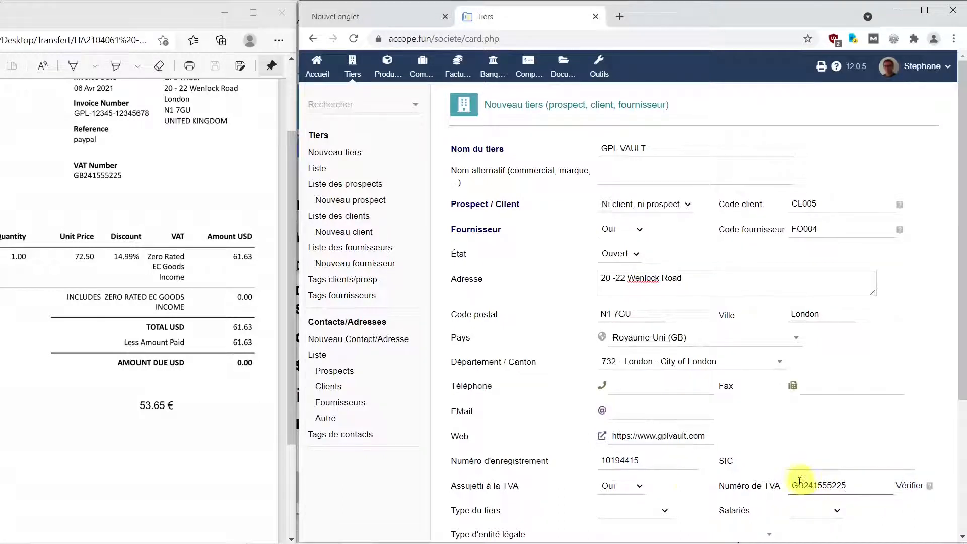
{"action": "scroll", "coordinate": [575, 491], "scroll_direction": "down", "scroll_amount": 3}
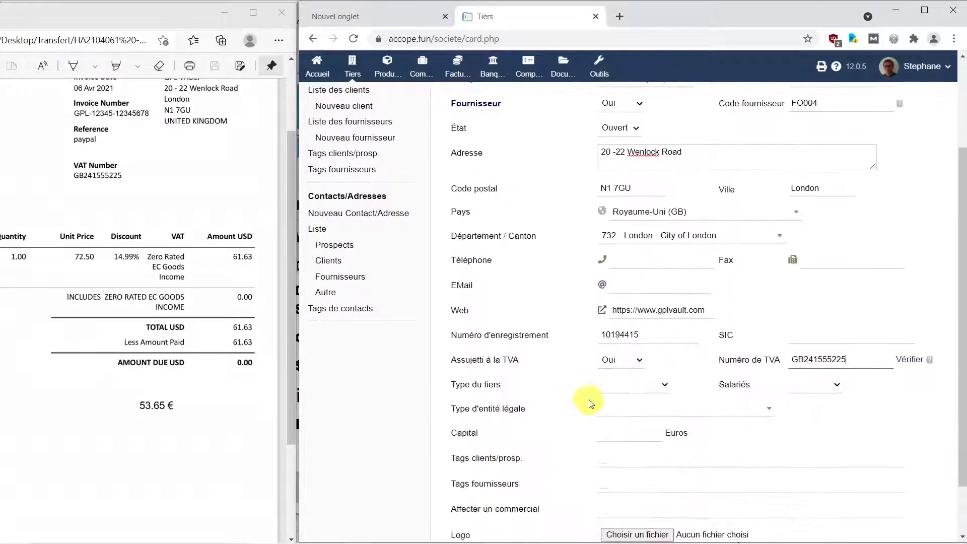
{"action": "left_click", "coordinate": [657, 384]}
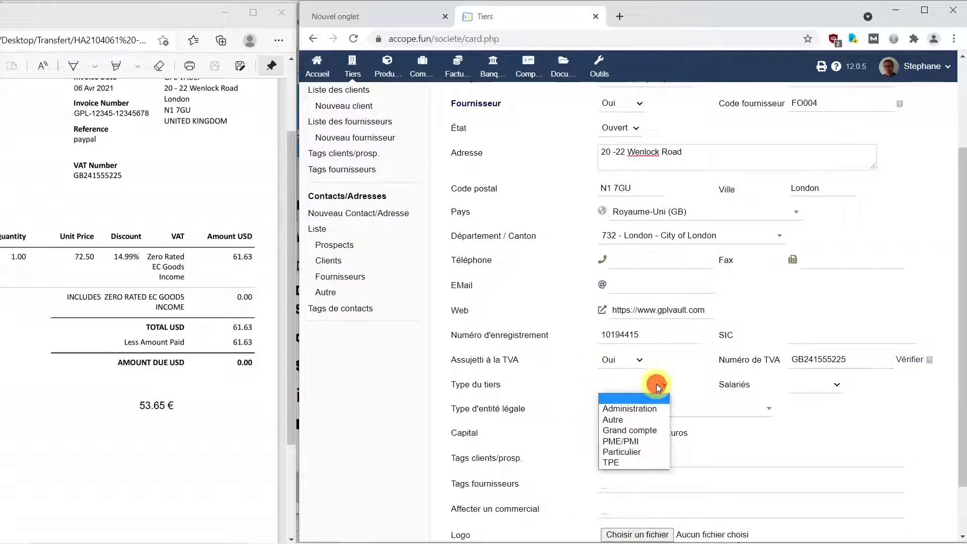
{"action": "left_click", "coordinate": [650, 420]}
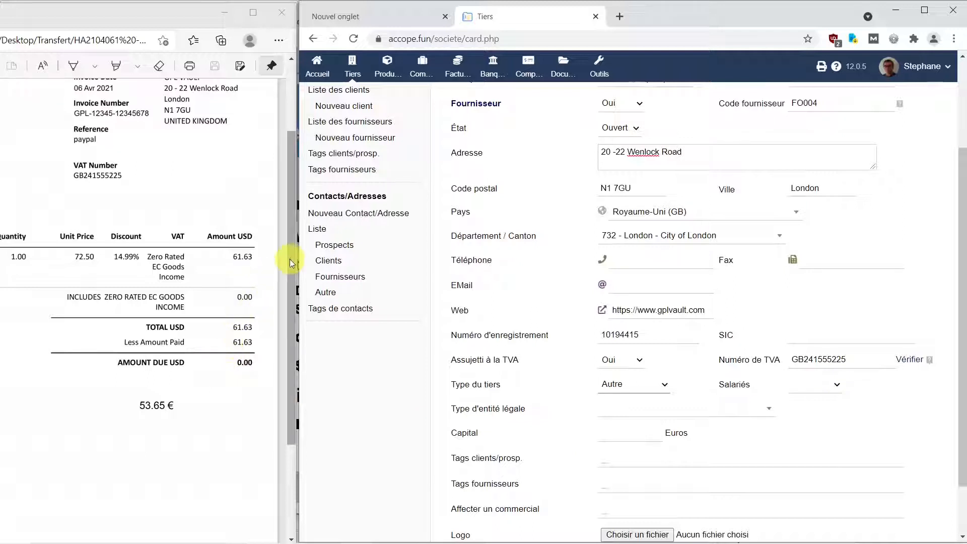
Step: Check the invoice for further company details, assign the UTIL user as sales representative and create the supplier
{"action": "left_click_drag", "start_coordinate": [290, 258], "coordinate": [294, 169]}
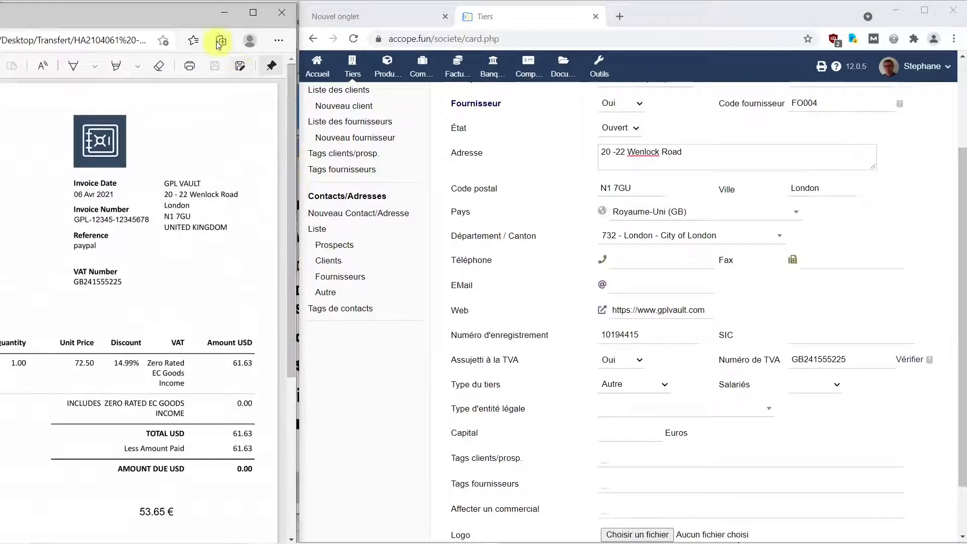
{"action": "left_click_drag", "start_coordinate": [291, 344], "coordinate": [305, 514]}
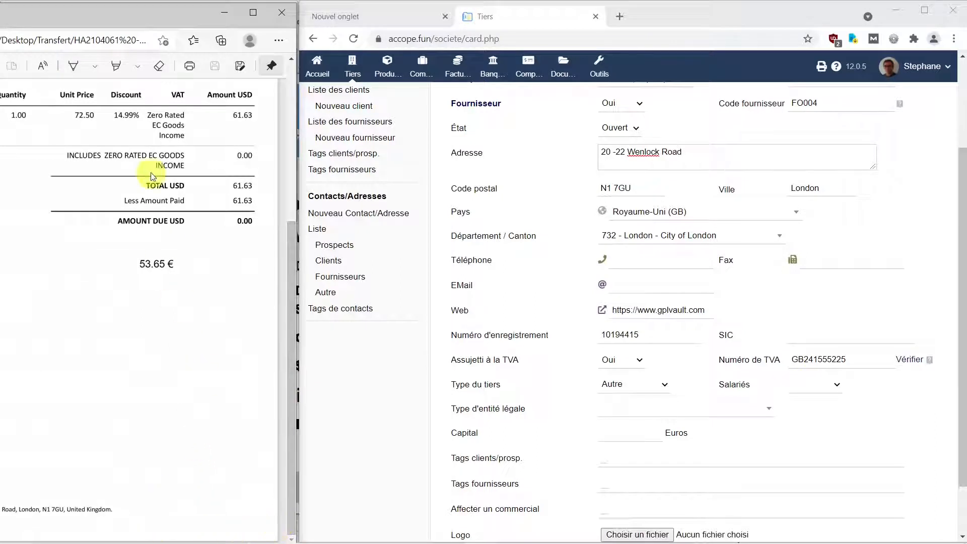
{"action": "left_click_drag", "start_coordinate": [181, 20], "coordinate": [403, 18]}
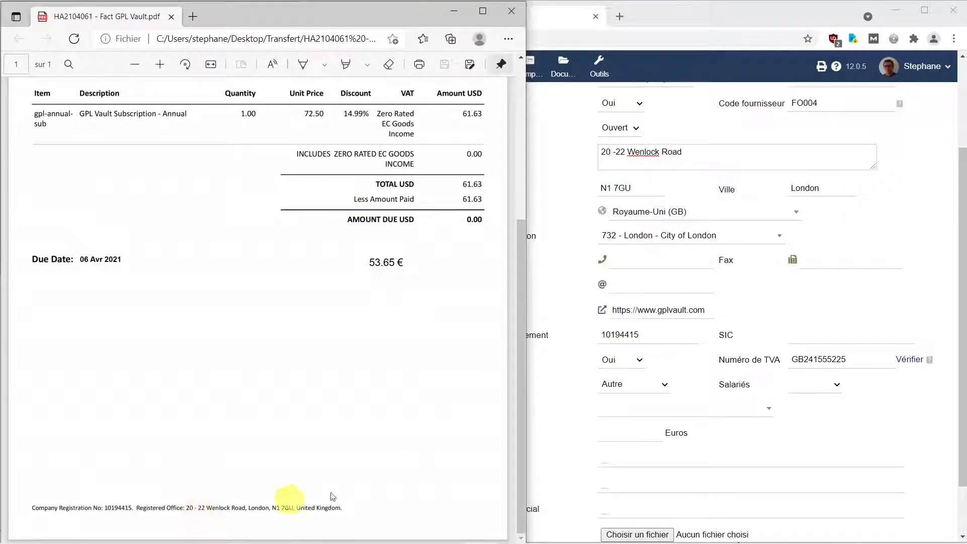
{"action": "left_click_drag", "start_coordinate": [524, 318], "coordinate": [508, 135]}
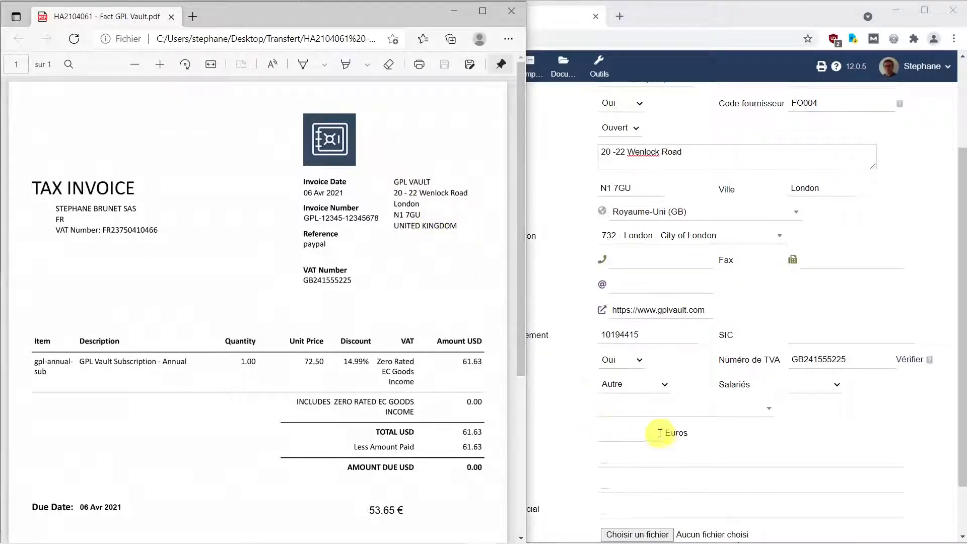
{"action": "left_click", "coordinate": [563, 26]}
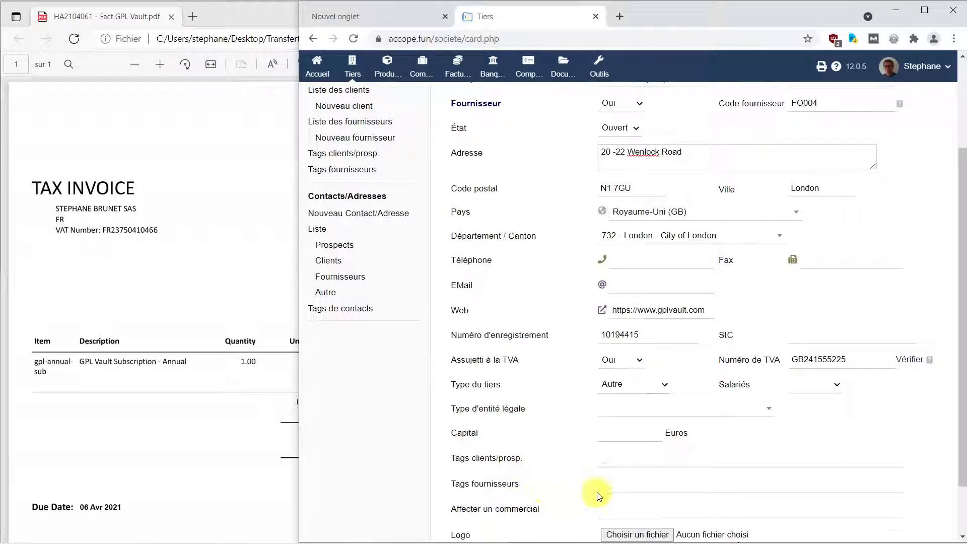
{"action": "left_click", "coordinate": [609, 510]}
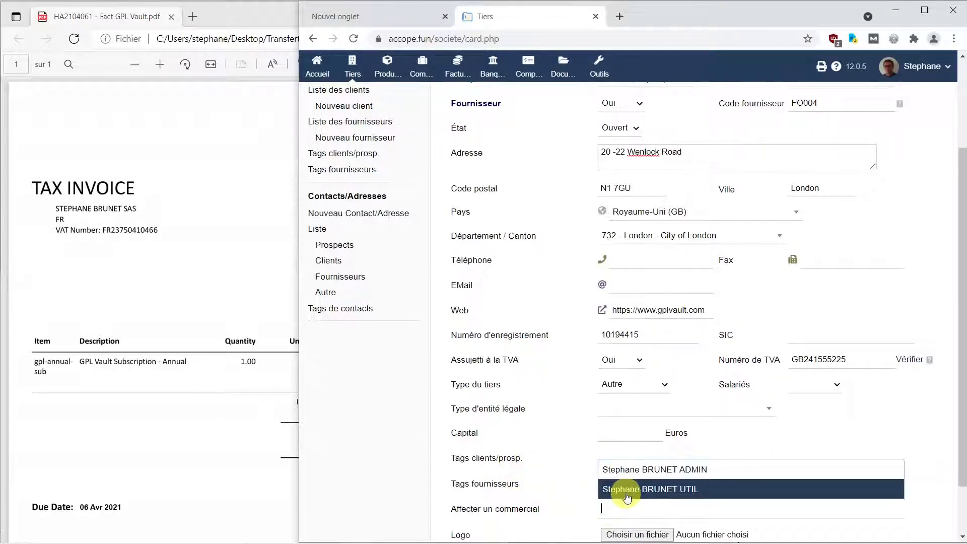
{"action": "left_click", "coordinate": [625, 492]}
{"action": "scroll", "coordinate": [630, 508], "scroll_direction": "down", "scroll_amount": 2}
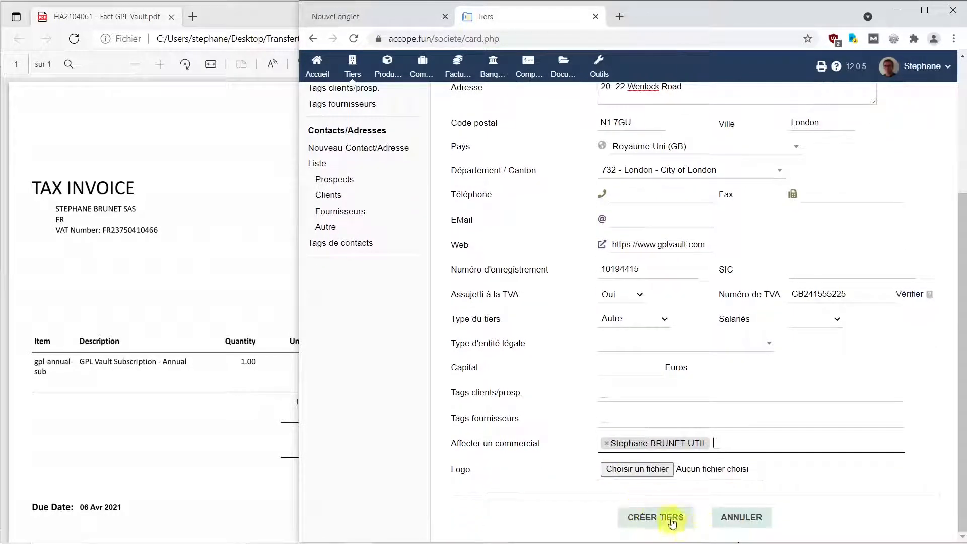
{"action": "left_click", "coordinate": [671, 519]}
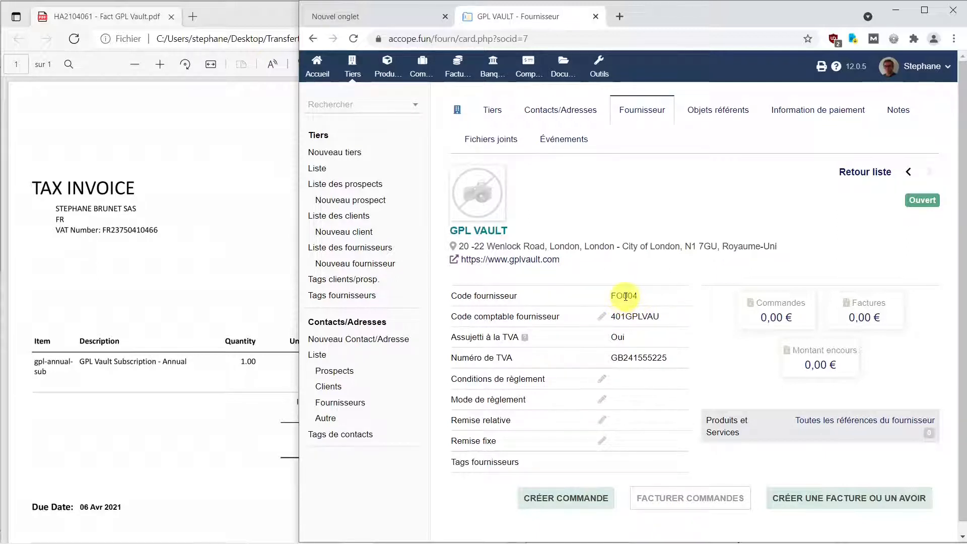
Step: Set the supplier's accounting code to 4011DIVER and save the change
{"action": "left_click", "coordinate": [601, 316]}
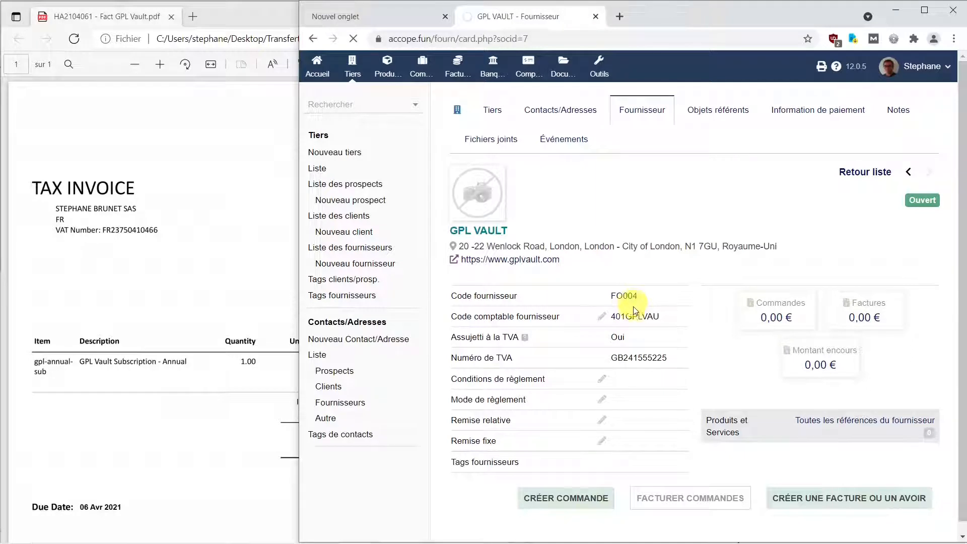
{"action": "left_click_drag", "start_coordinate": [560, 333], "coordinate": [600, 333]}
{"action": "type", "text": "1DIVER"}
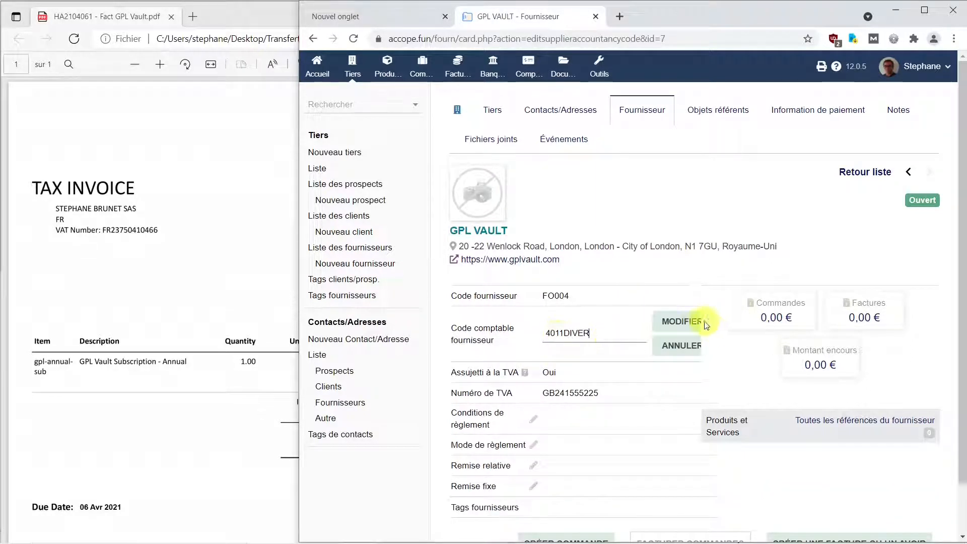
{"action": "left_click", "coordinate": [684, 323]}
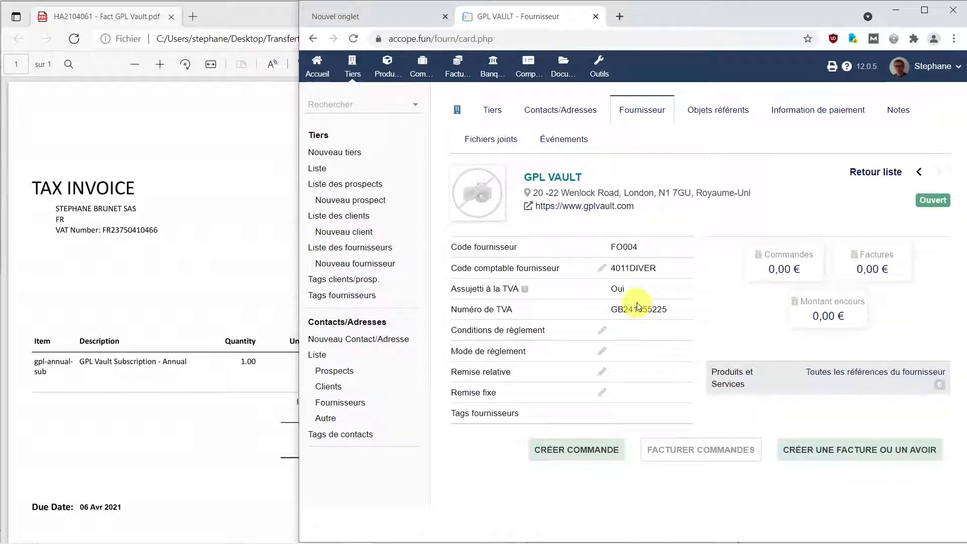
Step: Set the supplier's payment terms to A réception and save the change
{"action": "left_click", "coordinate": [601, 331]}
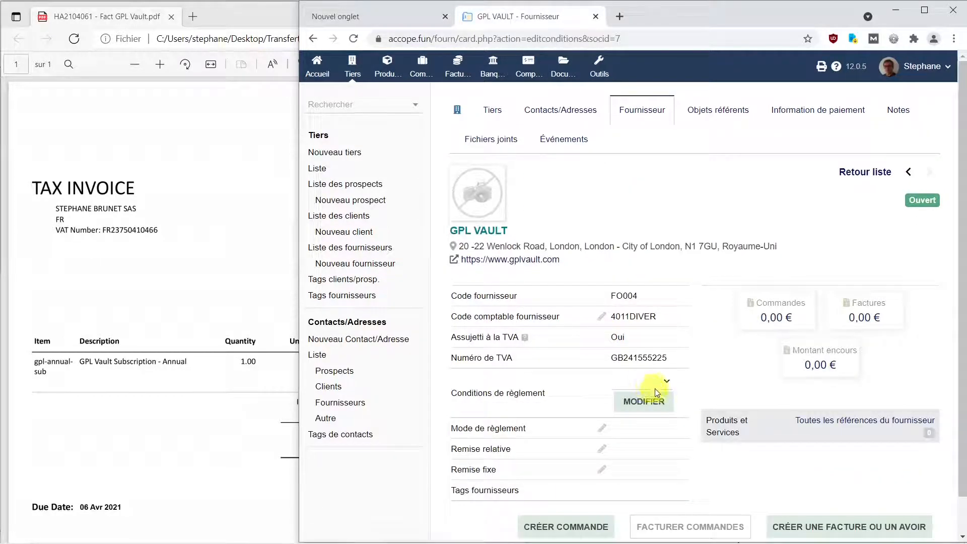
{"action": "left_click", "coordinate": [666, 382]}
{"action": "left_click", "coordinate": [655, 406]}
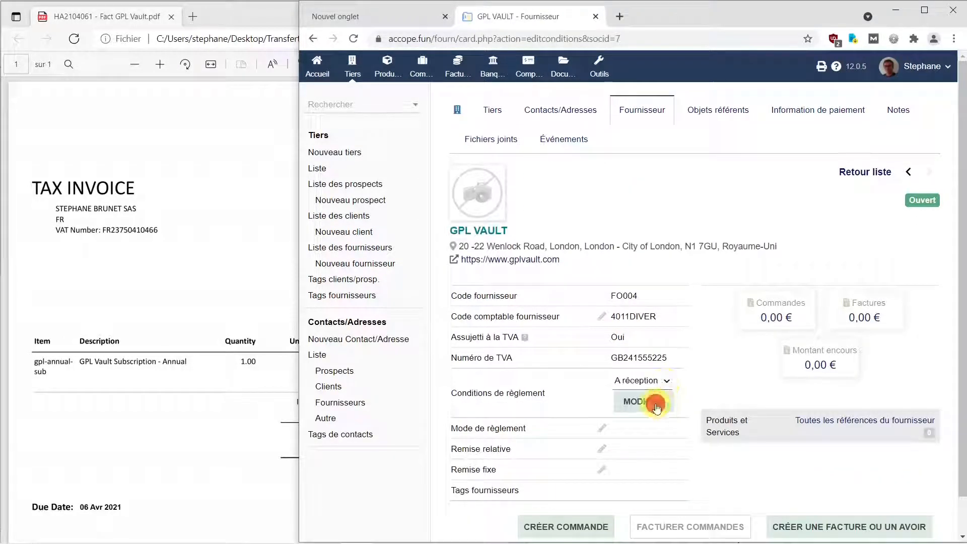
{"action": "left_click", "coordinate": [637, 407]}
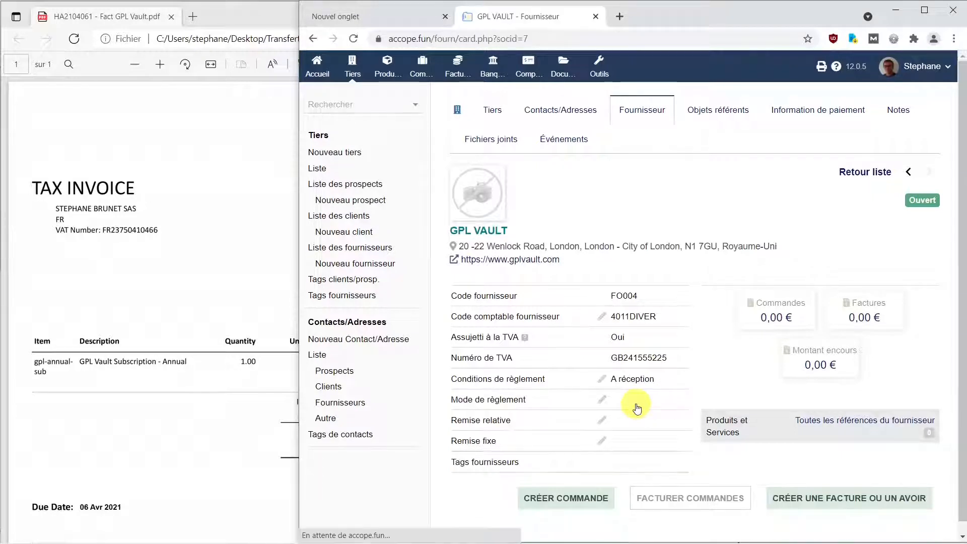
Step: Set the supplier's payment method to Ordre de prélèvement and save the change
{"action": "left_click", "coordinate": [603, 401]}
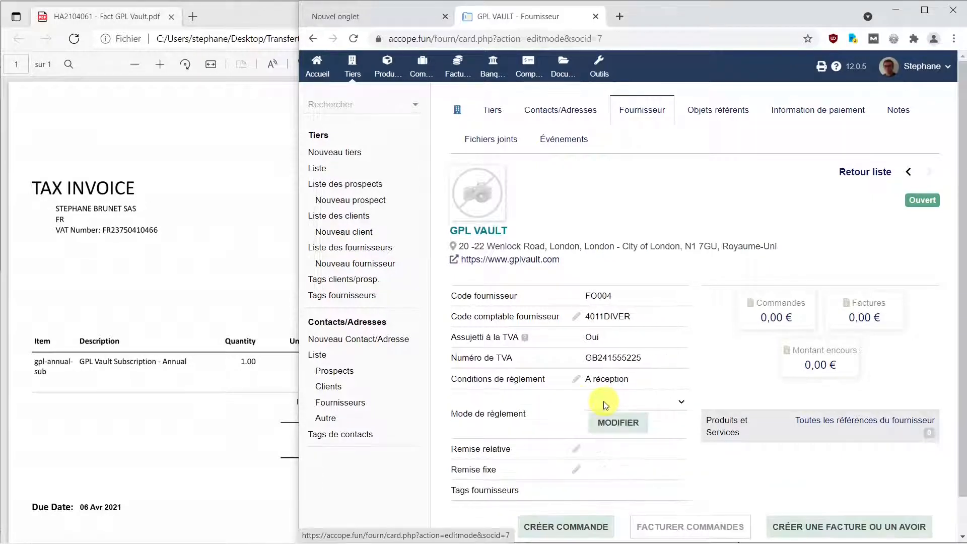
{"action": "left_click", "coordinate": [681, 403]}
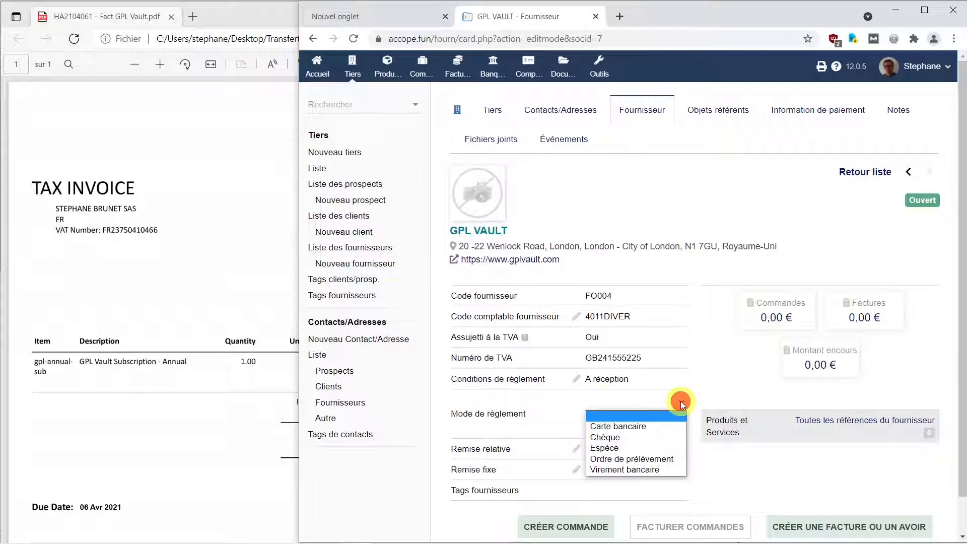
{"action": "left_click", "coordinate": [663, 460]}
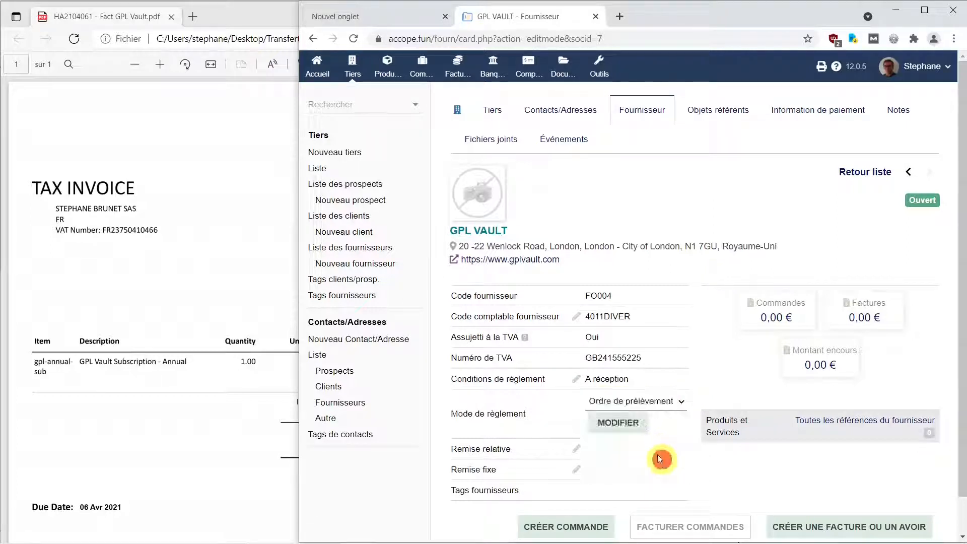
{"action": "left_click", "coordinate": [624, 424]}
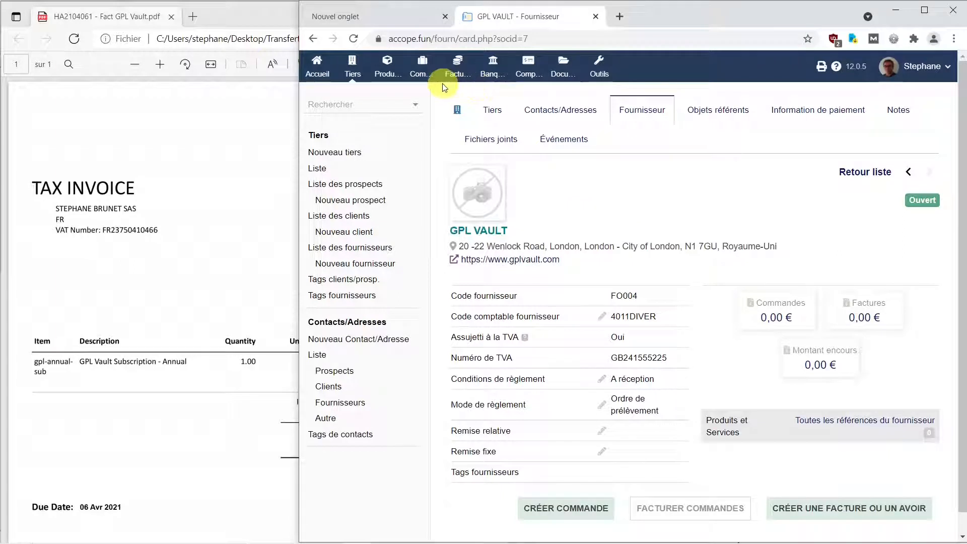
Step: Start a new service with reference FPS and label Frais Prestations Services, and set its sale status to Hors vente
{"action": "left_click", "coordinate": [388, 69]}
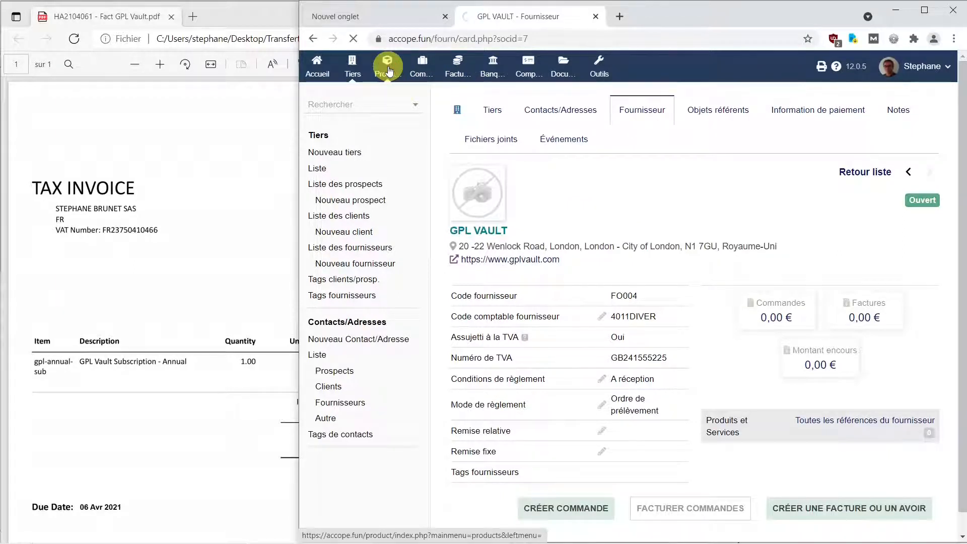
{"action": "left_click", "coordinate": [342, 247]}
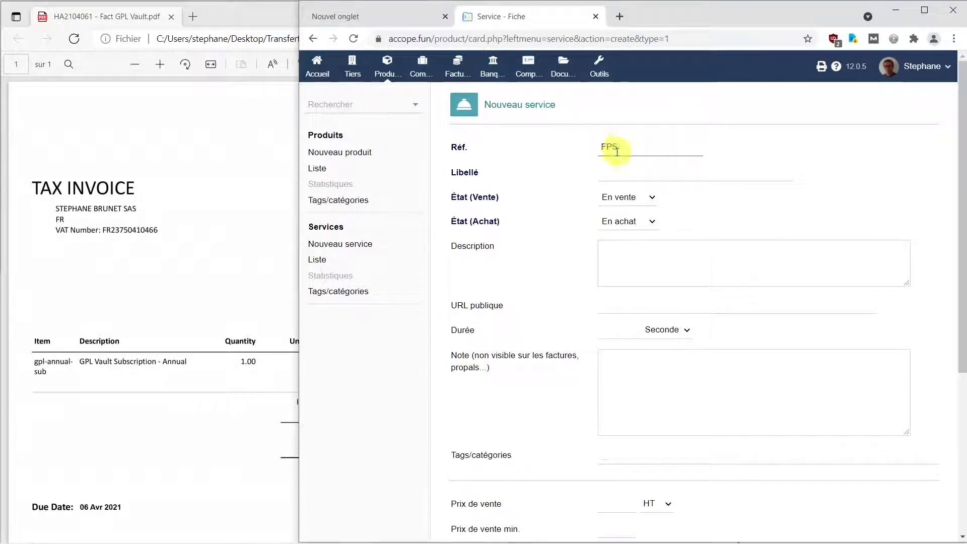
{"action": "left_click", "coordinate": [629, 172]}
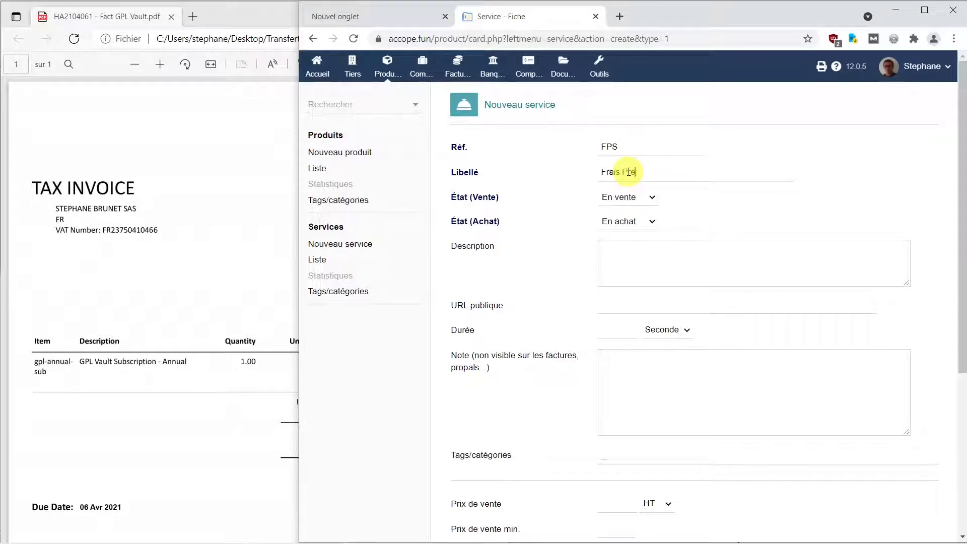
{"action": "type", "text": "stations Services"}
{"action": "left_click", "coordinate": [645, 199]}
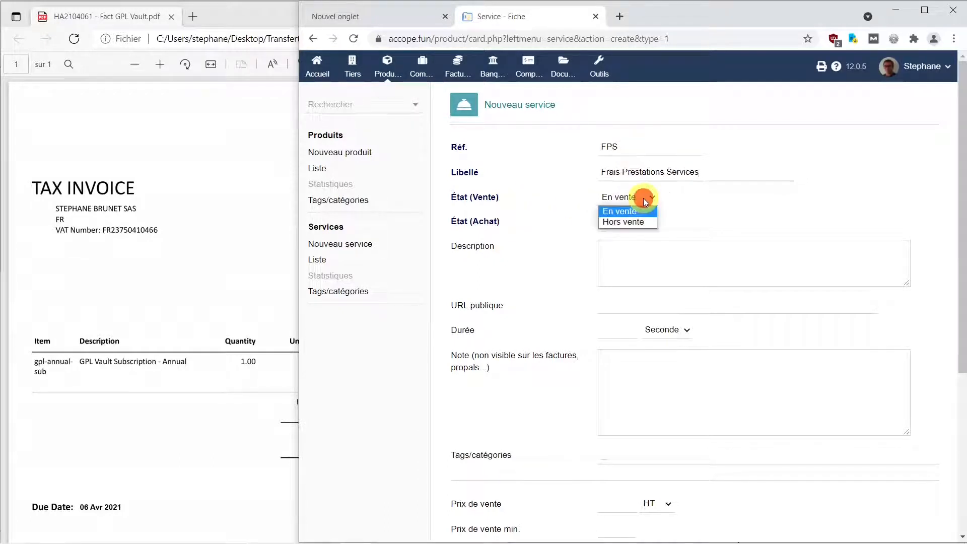
{"action": "left_click", "coordinate": [638, 226]}
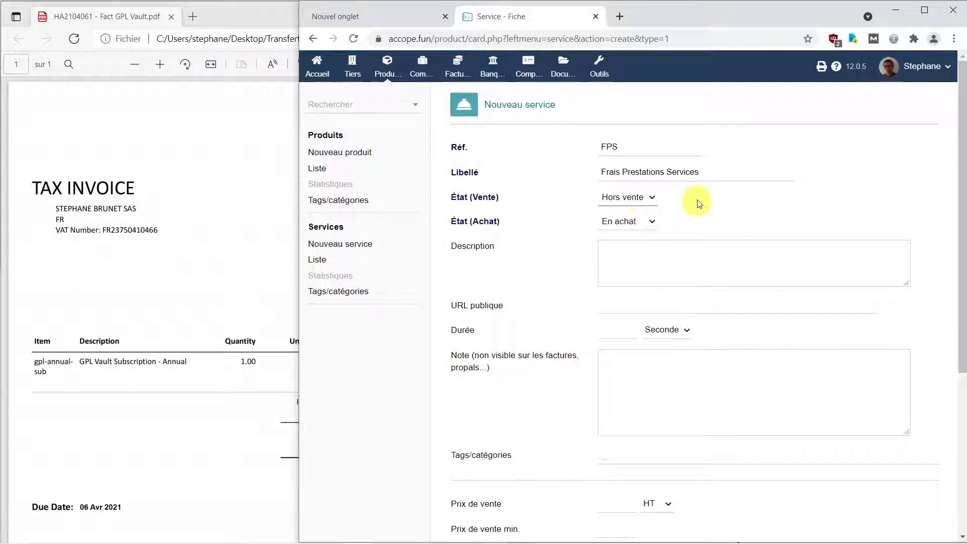
Step: Copy the service's label Frais Prestations Services into its description
{"action": "left_click_drag", "start_coordinate": [710, 174], "coordinate": [579, 177]}
{"action": "key", "text": "ctrl+c"}
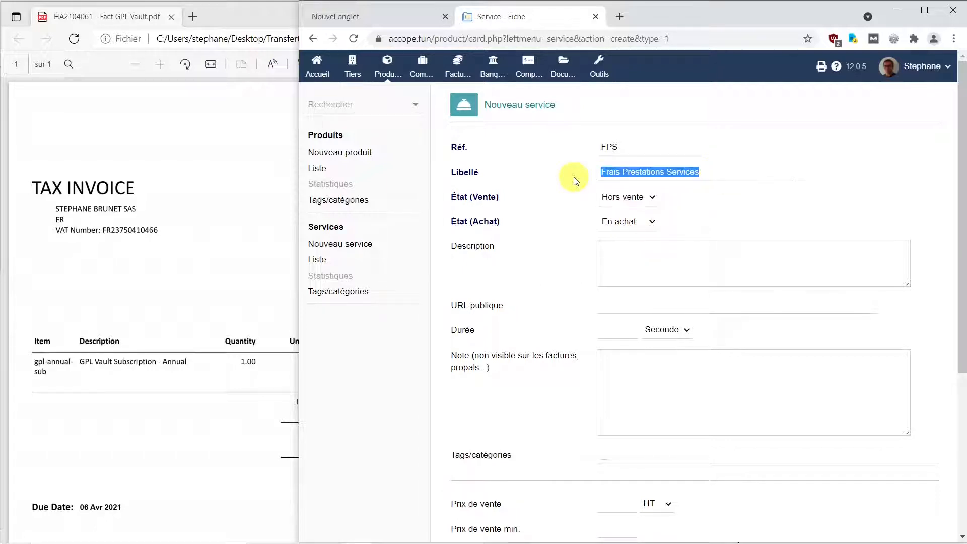
{"action": "left_click", "coordinate": [654, 261]}
{"action": "key", "text": "ctrl+v"}
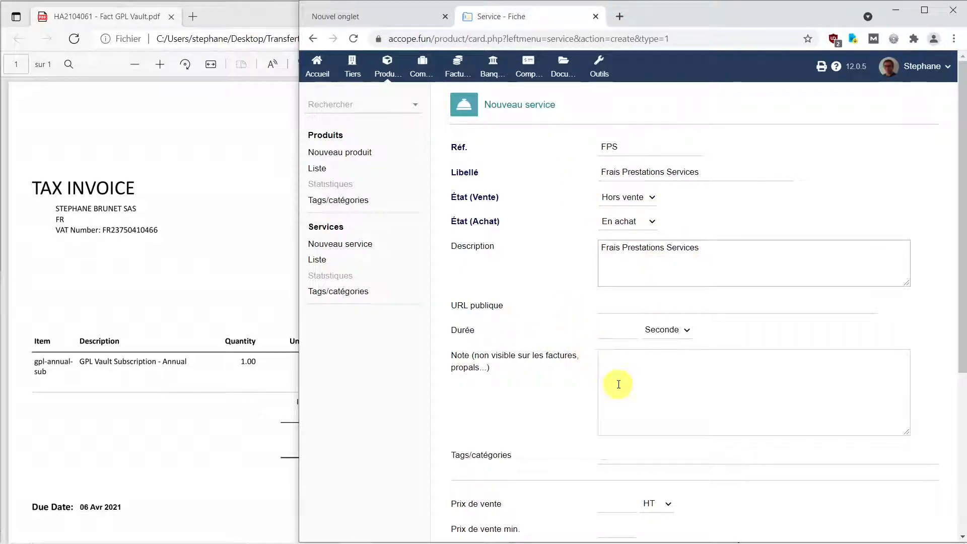
Step: Clear the service's three sales accounting codes: domestic, intra-community and export
{"action": "scroll", "coordinate": [622, 443], "scroll_direction": "down", "scroll_amount": 1}
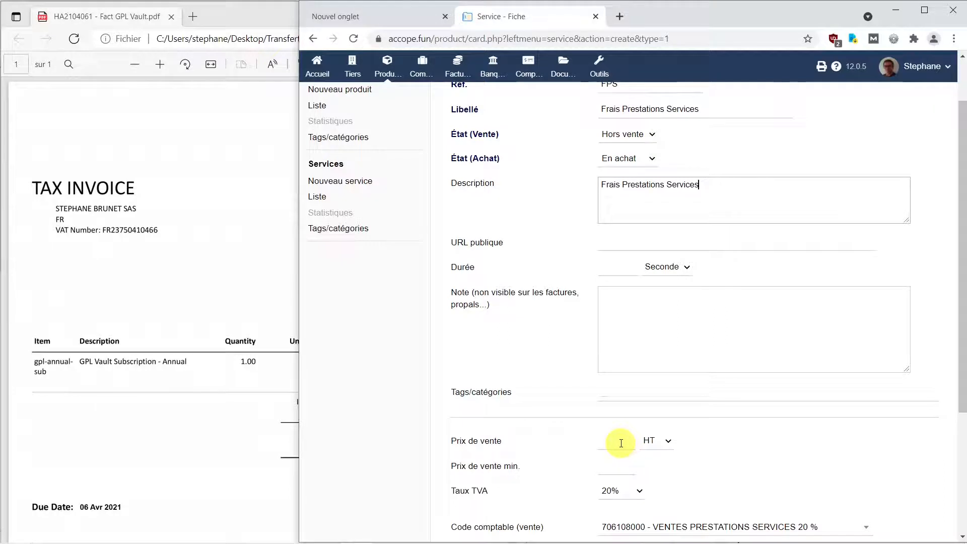
{"action": "scroll", "coordinate": [621, 444], "scroll_direction": "down", "scroll_amount": 3}
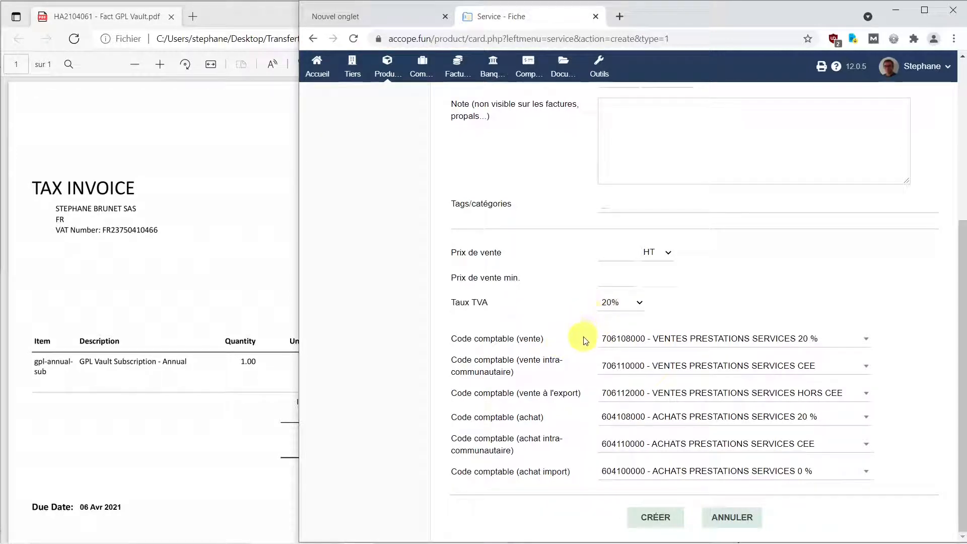
{"action": "left_click", "coordinate": [867, 345]}
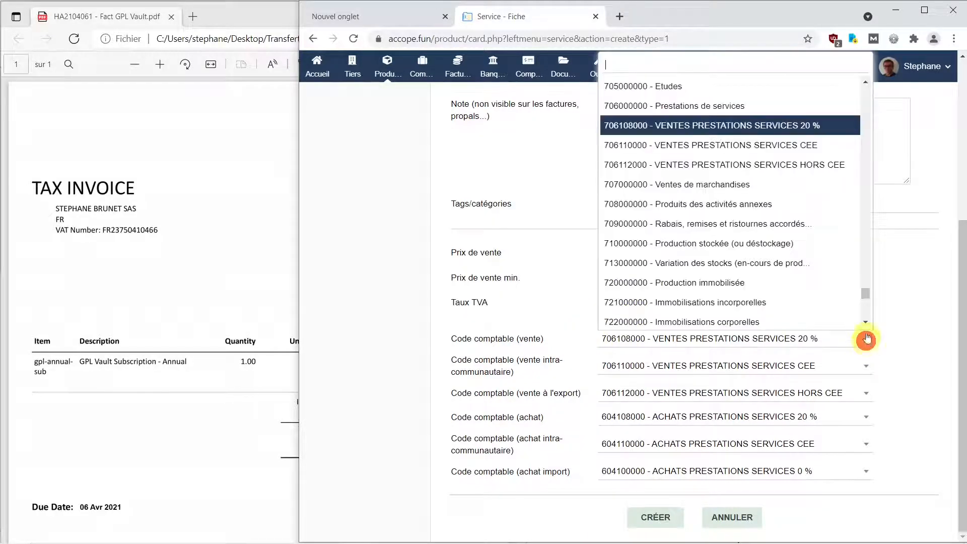
{"action": "left_click_drag", "start_coordinate": [865, 292], "coordinate": [870, 88]}
{"action": "left_click", "coordinate": [780, 95]}
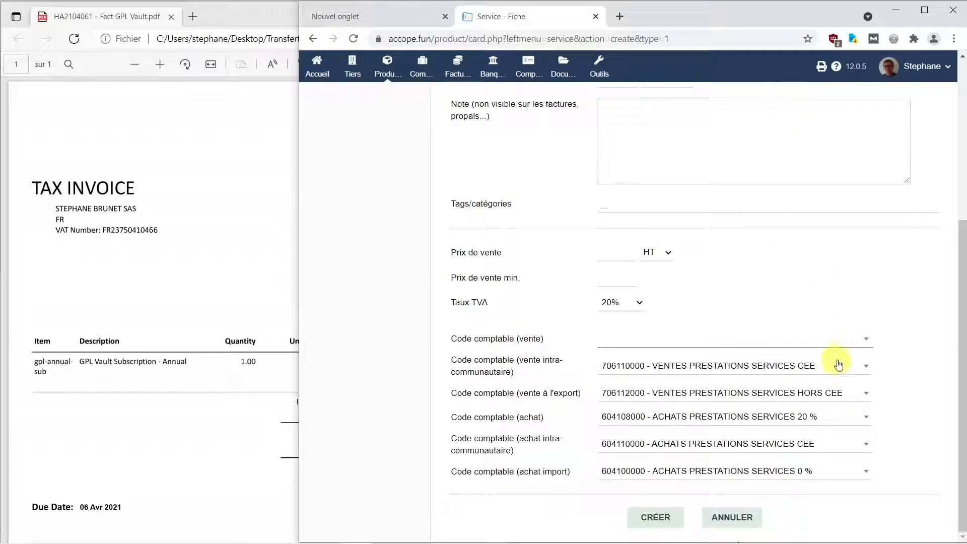
{"action": "left_click", "coordinate": [867, 366]}
{"action": "left_click_drag", "start_coordinate": [867, 321], "coordinate": [860, 118]}
{"action": "left_click", "coordinate": [841, 112]}
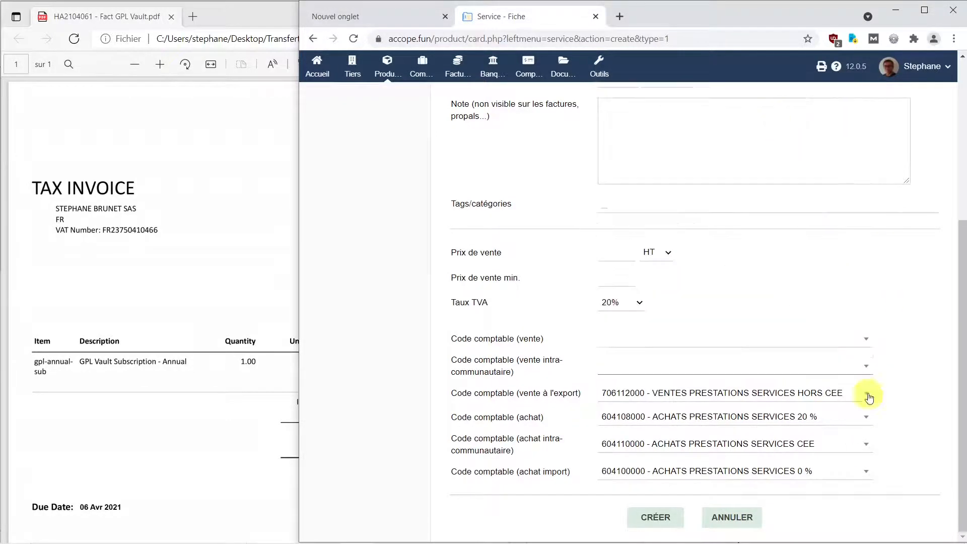
{"action": "left_click", "coordinate": [868, 394]}
{"action": "left_click_drag", "start_coordinate": [867, 347], "coordinate": [866, 146]}
{"action": "left_click", "coordinate": [836, 140]}
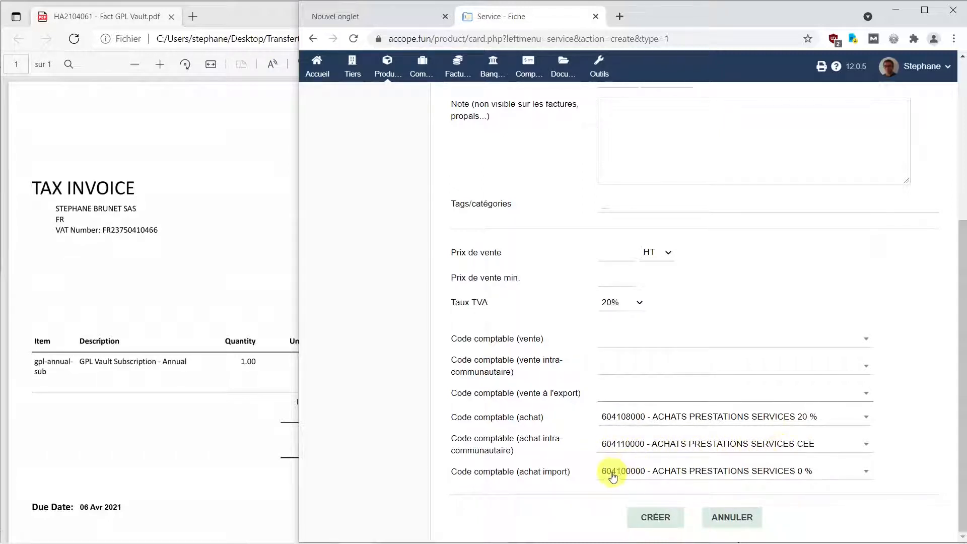
Step: Set the import purchase accounting code to 604112000 - ACHATS PRESTATIONS SERVICES HORS CEE and create the service
{"action": "left_click", "coordinate": [867, 472]}
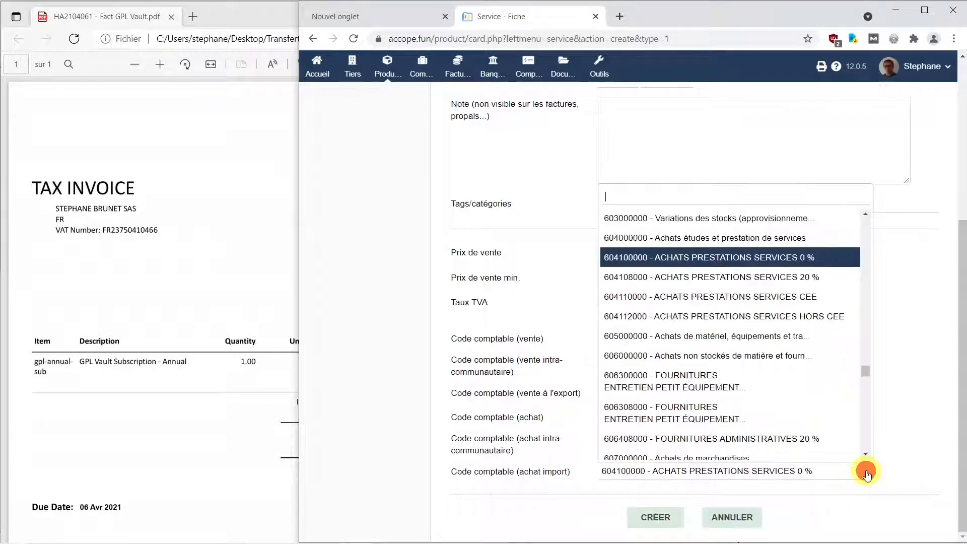
{"action": "left_click", "coordinate": [709, 319]}
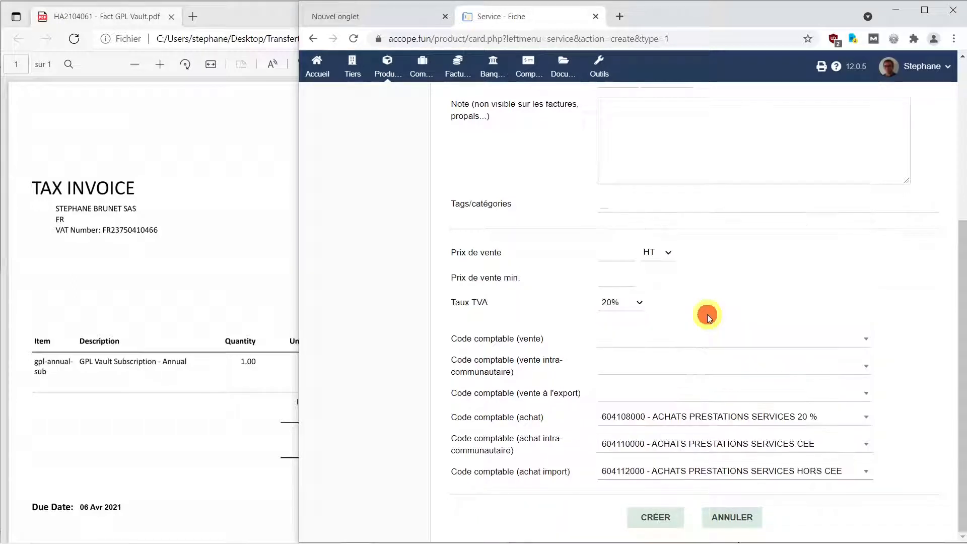
{"action": "left_click", "coordinate": [657, 518]}
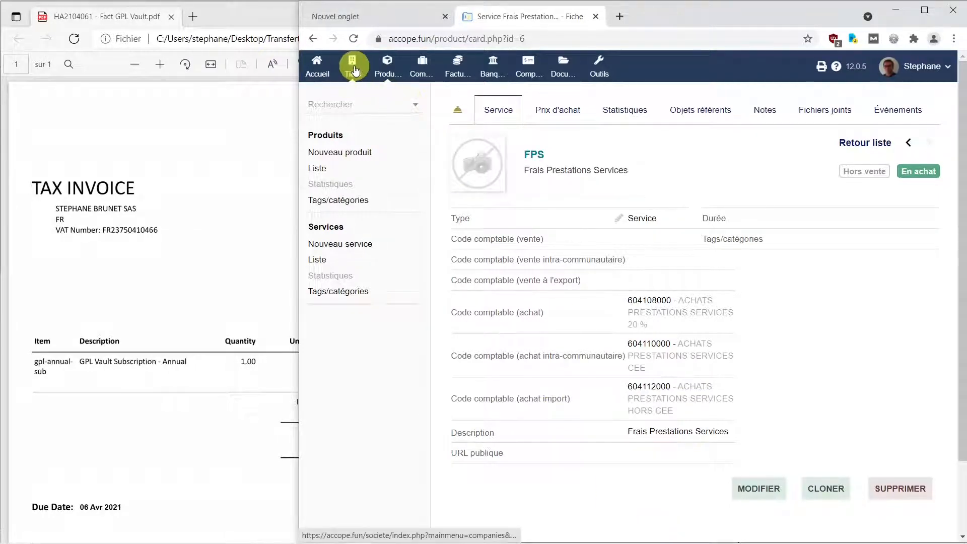
Step: Open the GPL VAULT supplier record and start a new supplier invoice from it
{"action": "left_click", "coordinate": [353, 72]}
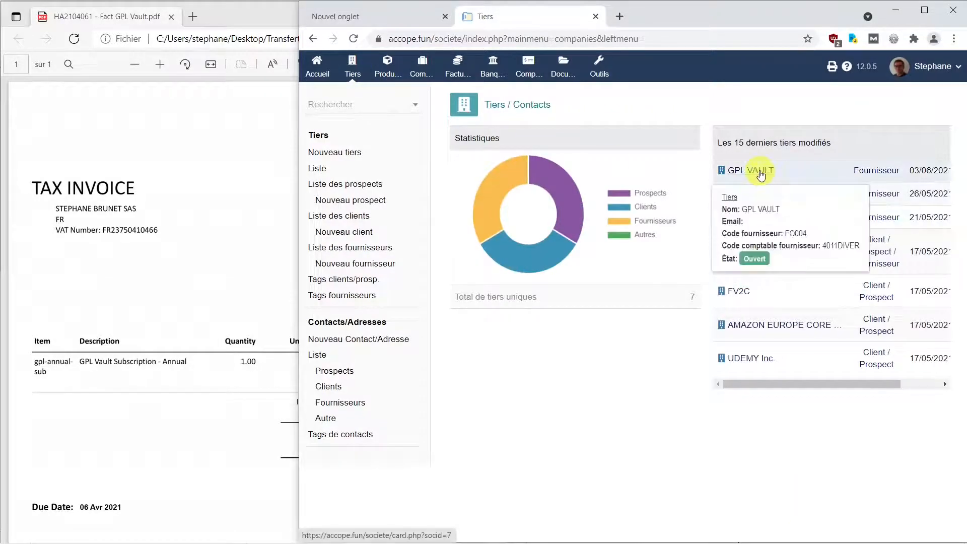
{"action": "left_click", "coordinate": [762, 174]}
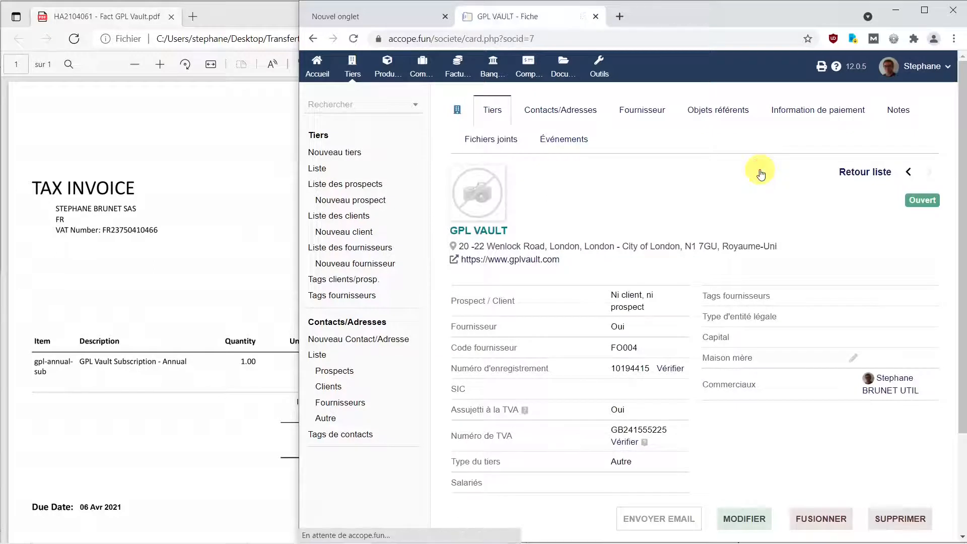
{"action": "left_click", "coordinate": [650, 114]}
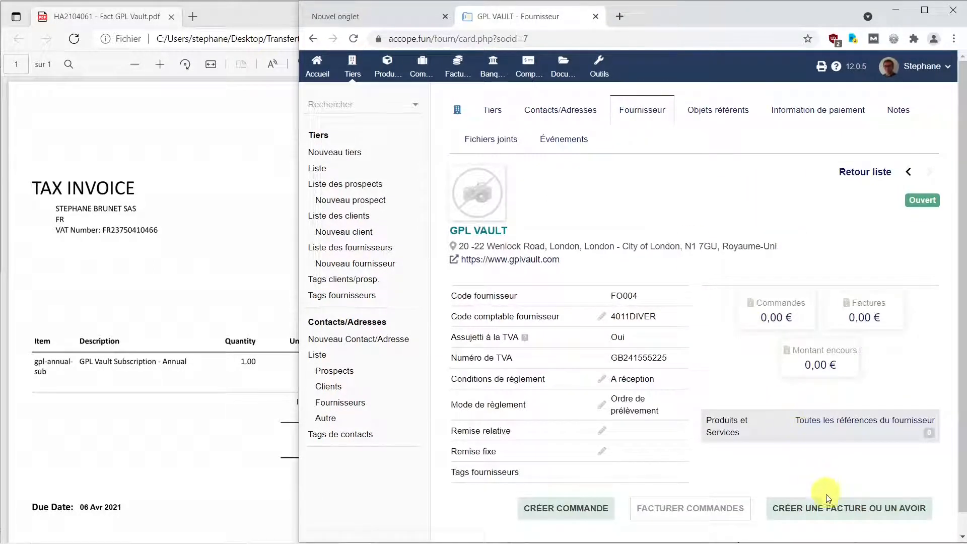
{"action": "left_click", "coordinate": [831, 510]}
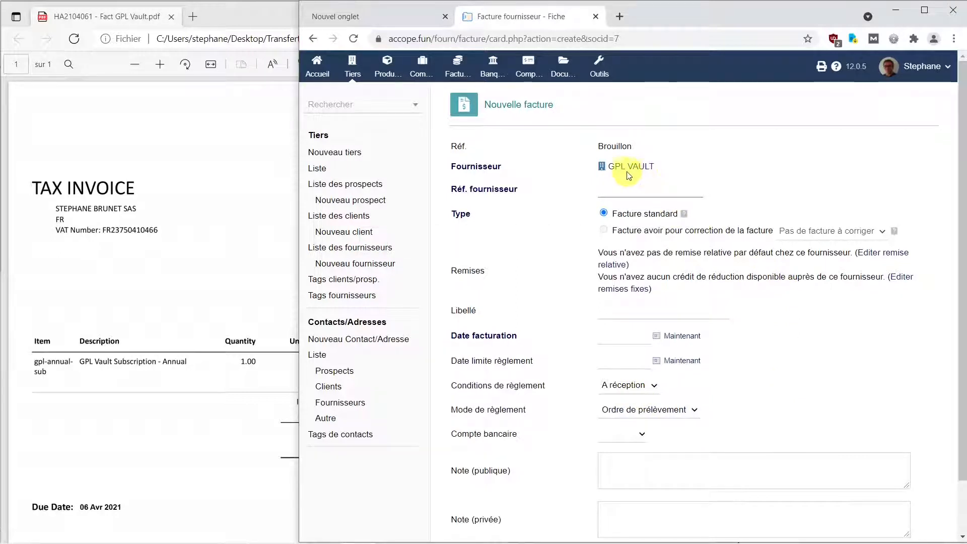
Step: Enter supplier reference HA2104061, check the PDF for the invoice date, and set the invoice and payment due dates to 06/04/2021
{"action": "mouse_move", "coordinate": [623, 176]}
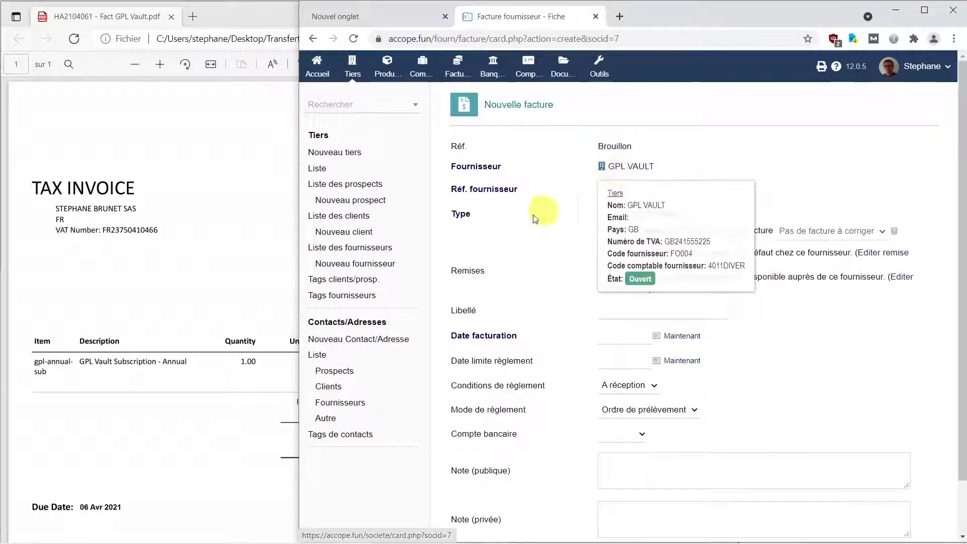
{"action": "left_click", "coordinate": [631, 203]}
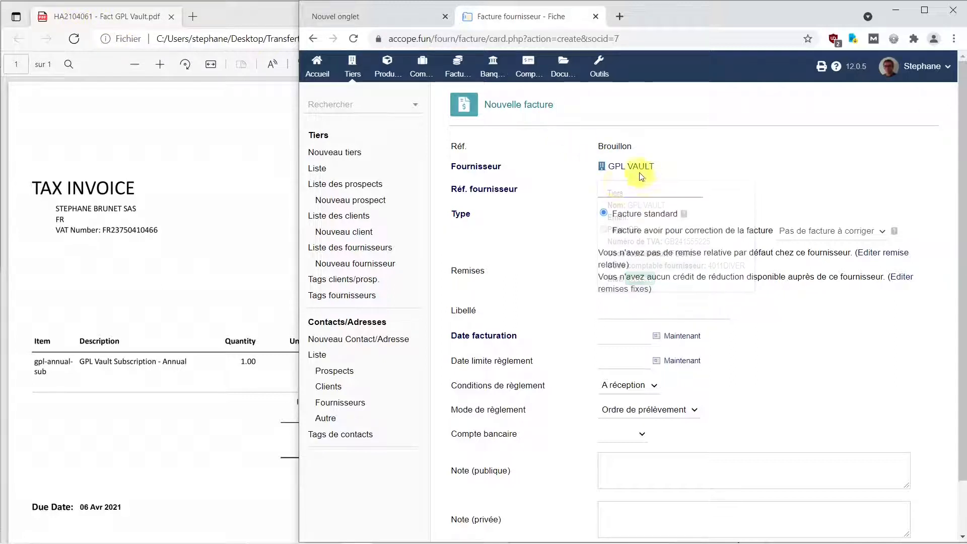
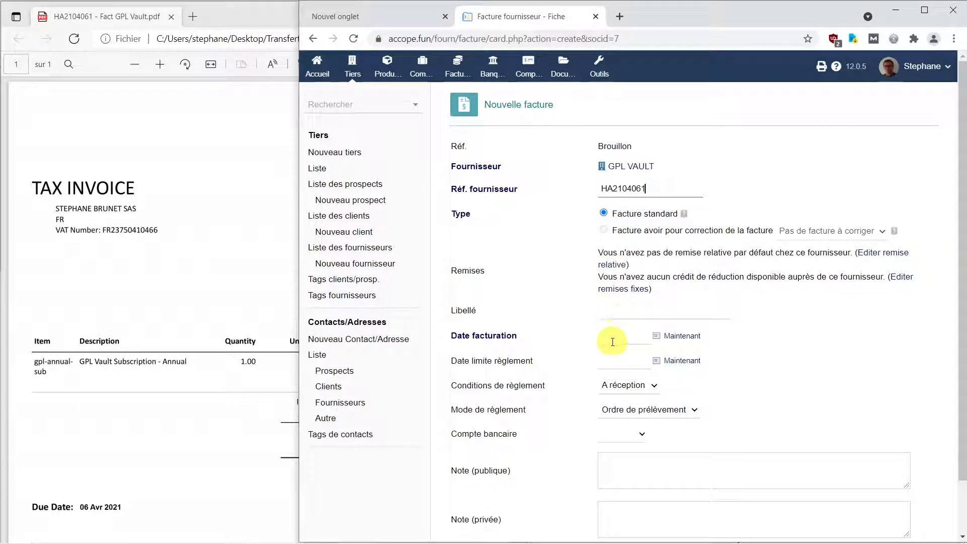
{"action": "left_click", "coordinate": [154, 24]}
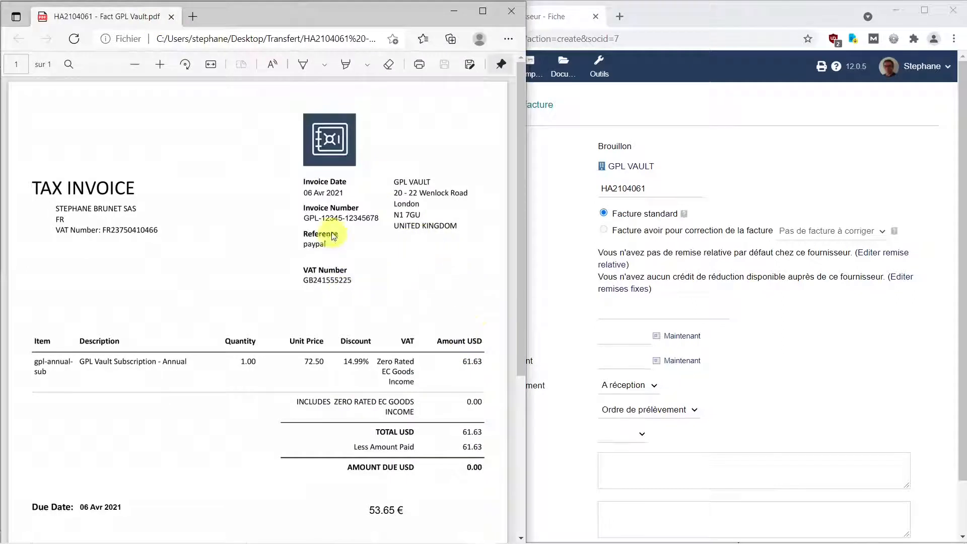
{"action": "left_click", "coordinate": [631, 335]}
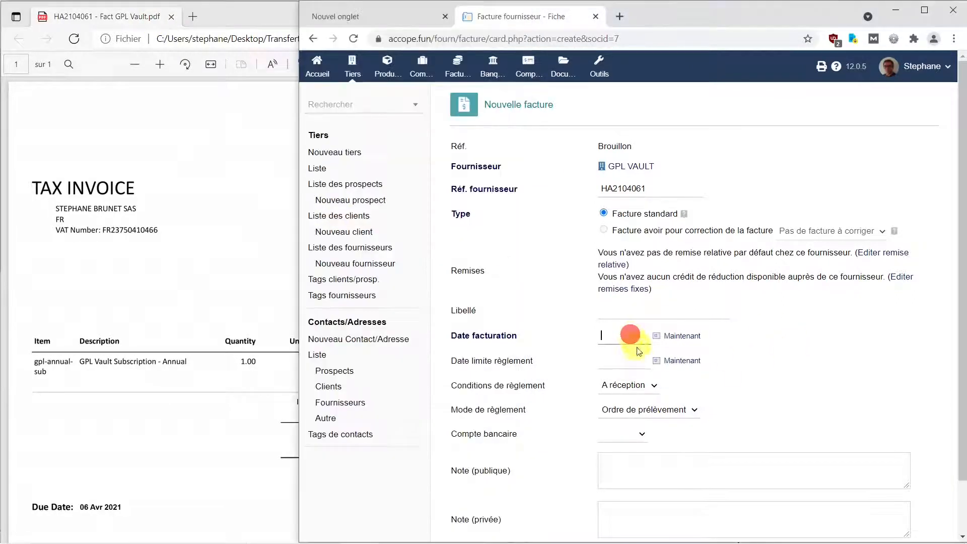
{"action": "type", "text": "06/04/2021"}
{"action": "left_click", "coordinate": [614, 367]}
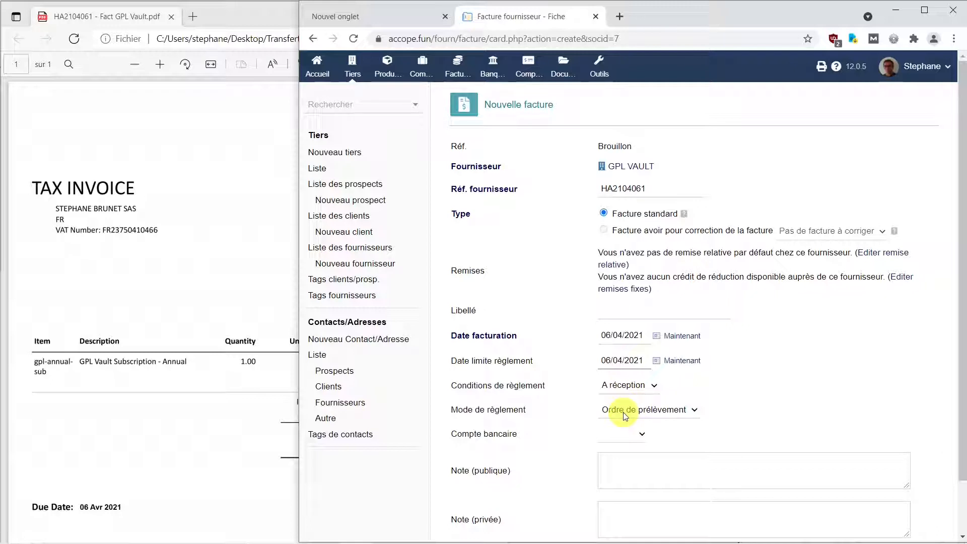
Step: Set the invoice's bank account to PAYPAL and create the draft
{"action": "left_click", "coordinate": [641, 436]}
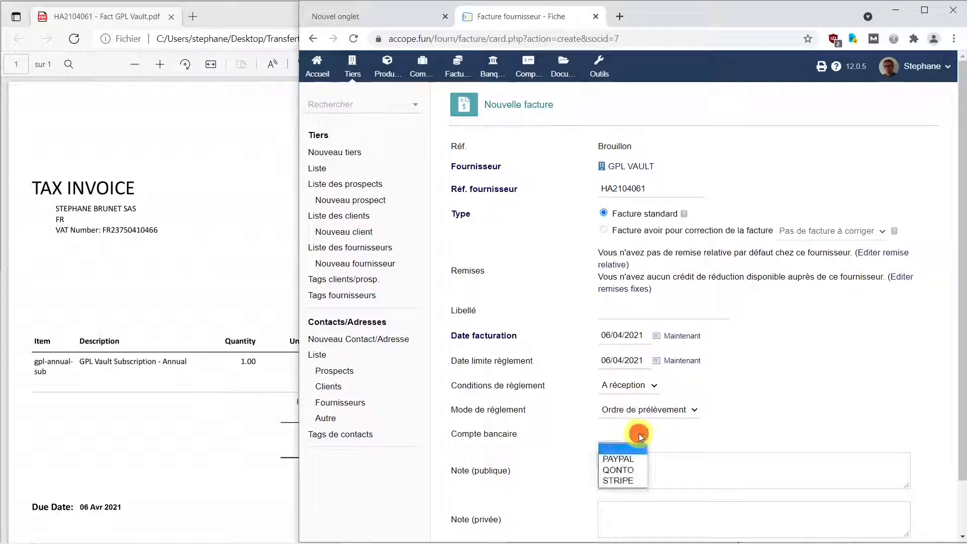
{"action": "left_click", "coordinate": [628, 461]}
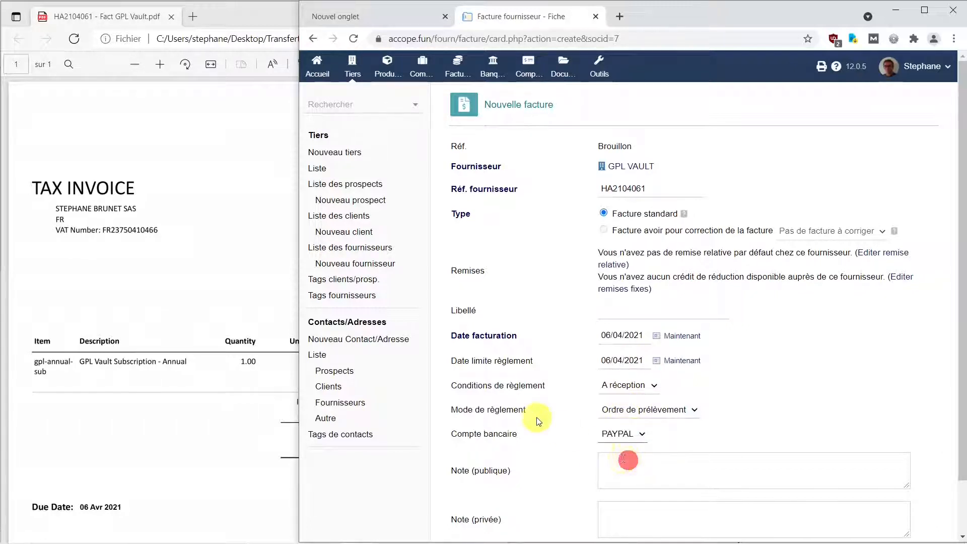
{"action": "scroll", "coordinate": [536, 416], "scroll_direction": "down", "scroll_amount": 1}
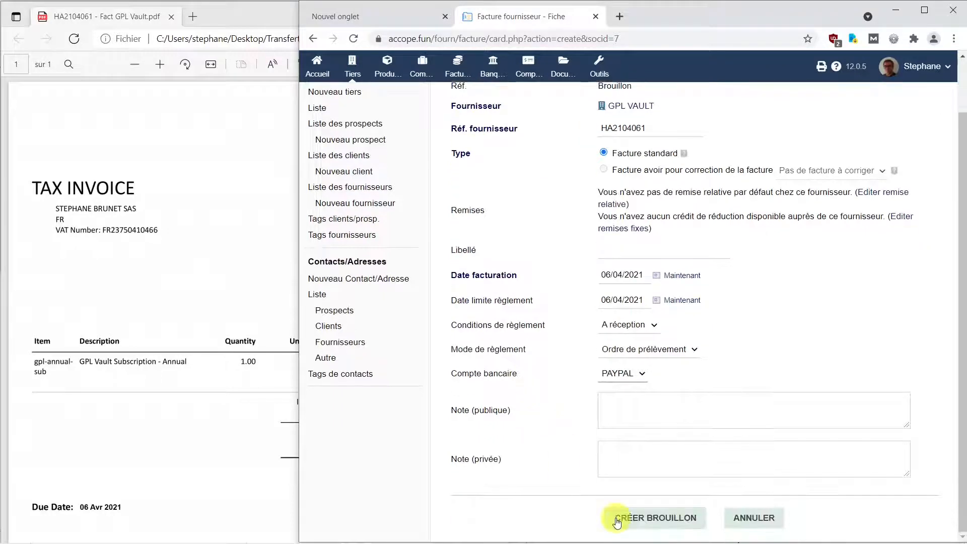
{"action": "left_click", "coordinate": [651, 524]}
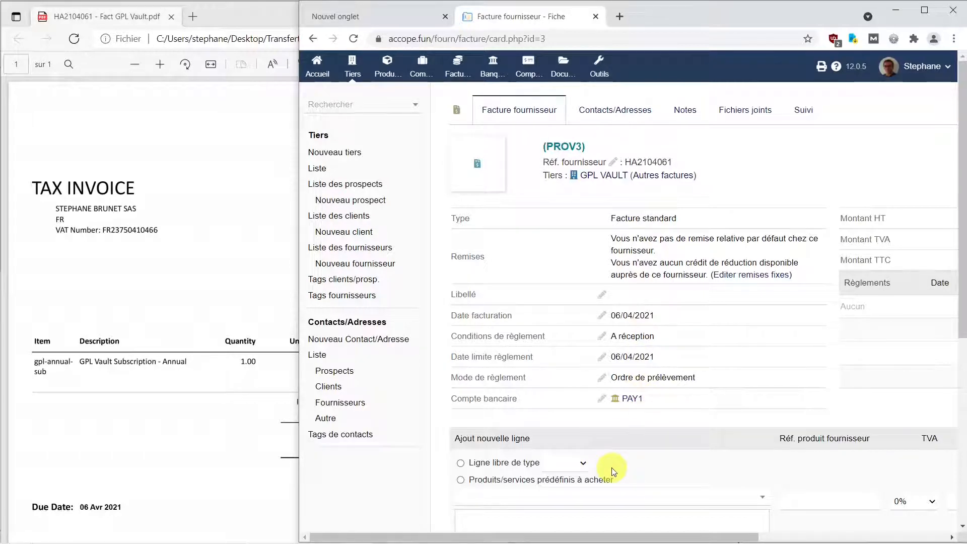
Step: Maximize the browser window and choose the predefined service FPS - Frais Prestations Services for the new invoice line
{"action": "scroll", "coordinate": [614, 471], "scroll_direction": "down", "scroll_amount": 2}
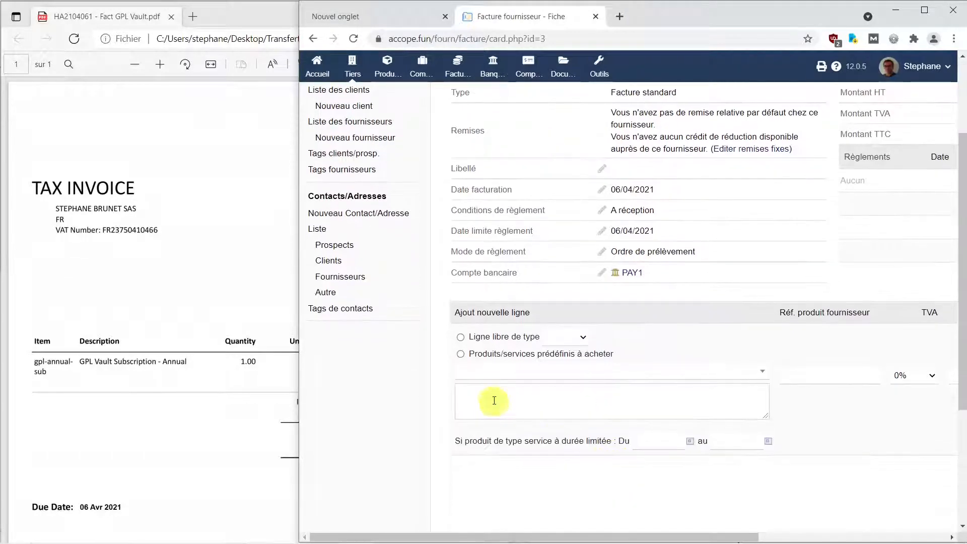
{"action": "left_click", "coordinate": [925, 9]}
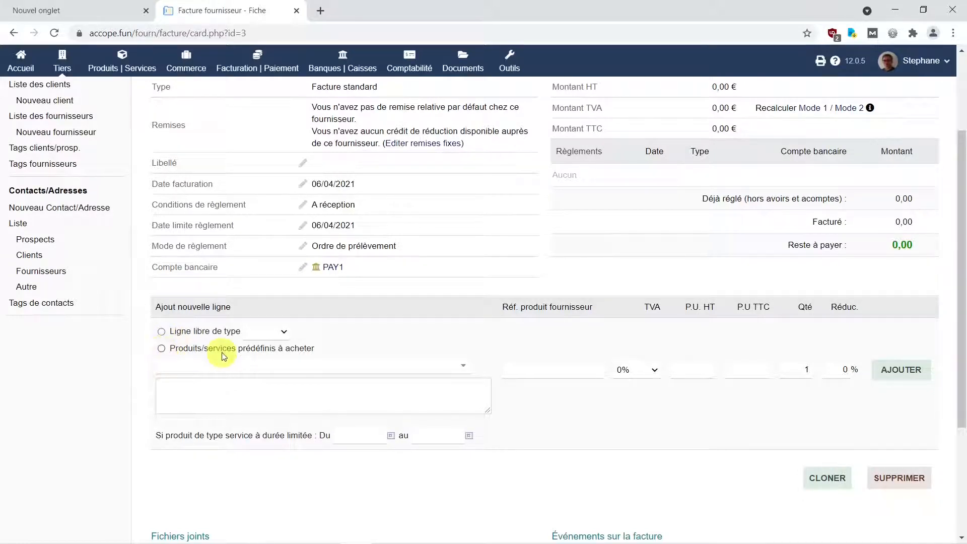
{"action": "left_click", "coordinate": [161, 349]}
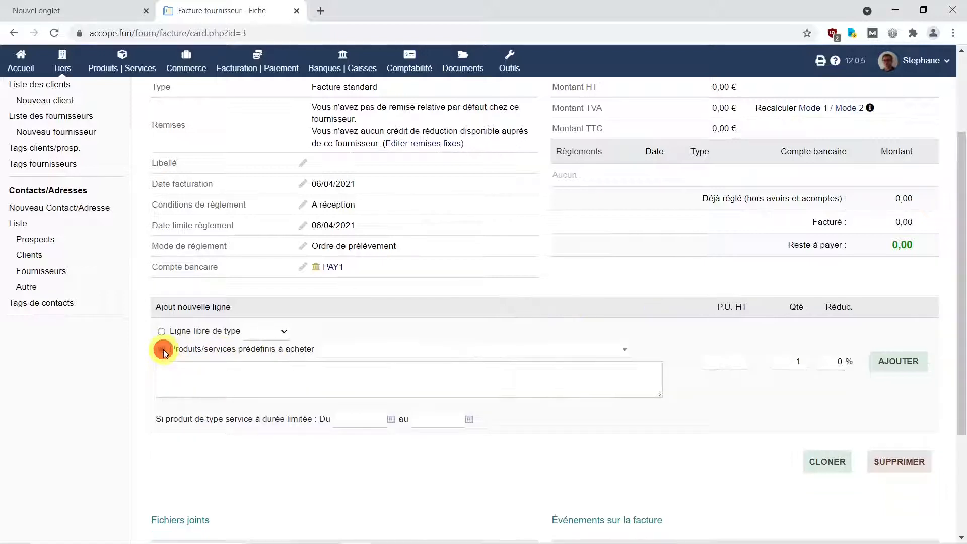
{"action": "left_click", "coordinate": [625, 351]}
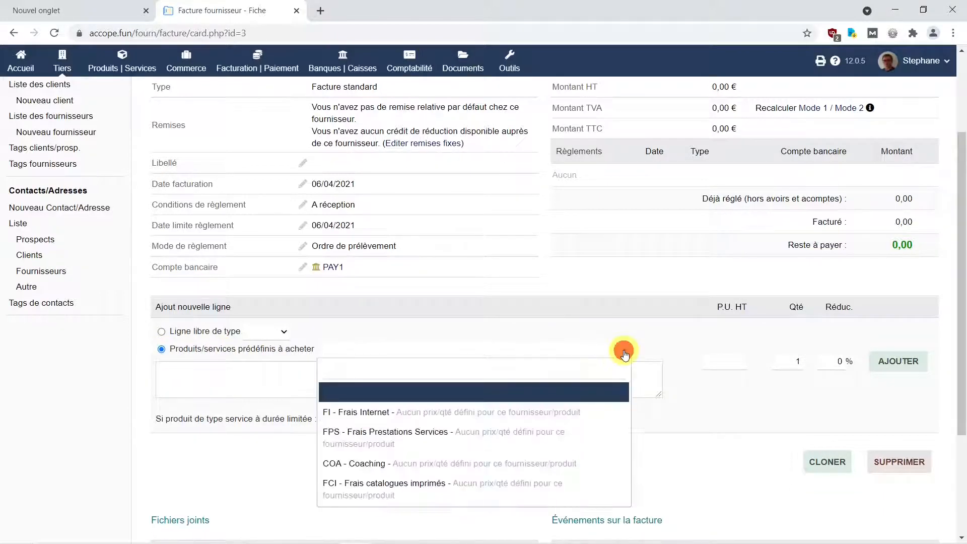
{"action": "left_click", "coordinate": [487, 447]}
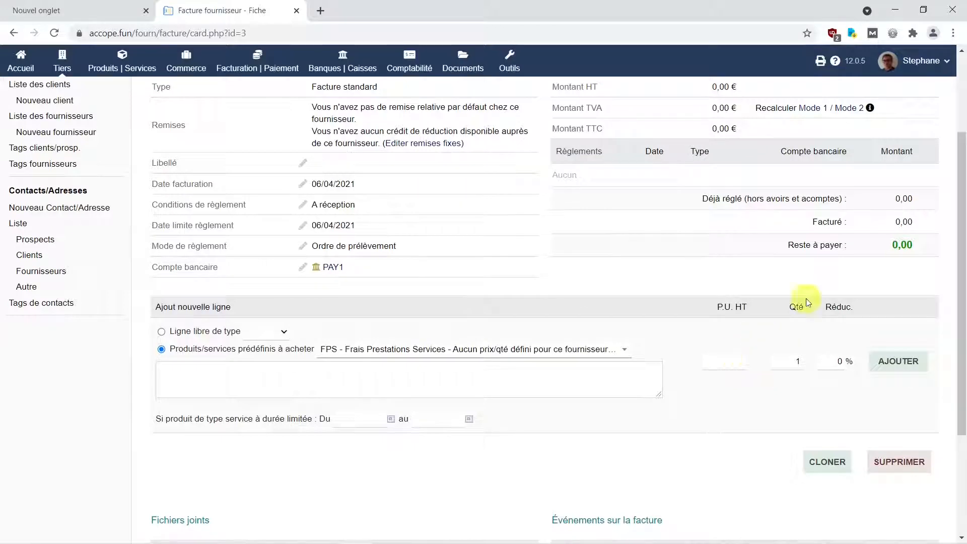
Step: Check the PDF for the euro amount and add the FPS service line with a net unit price of 53.65
{"action": "left_click", "coordinate": [925, 10]}
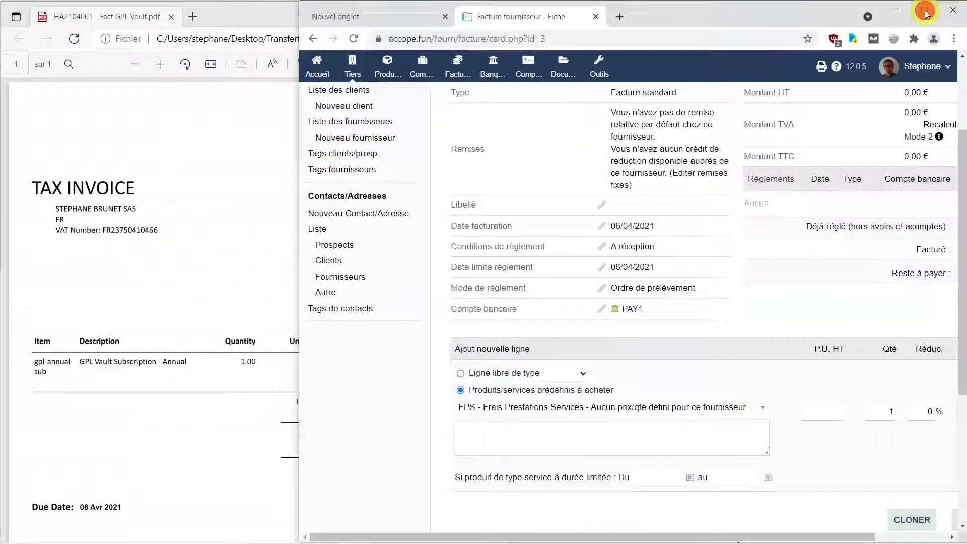
{"action": "left_click", "coordinate": [125, 18]}
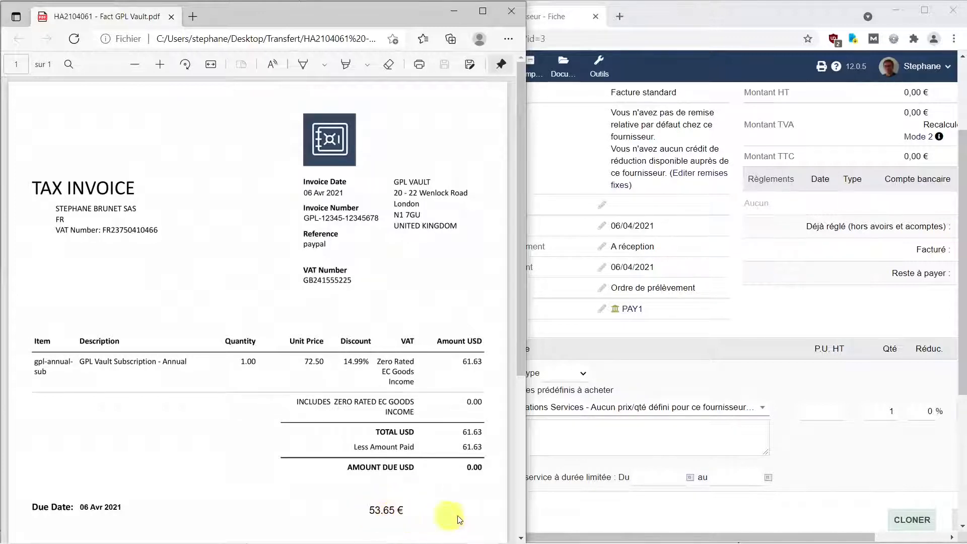
{"action": "left_click", "coordinate": [838, 410]}
{"action": "type", "text": "53.65"}
{"action": "key", "text": "Tab"}
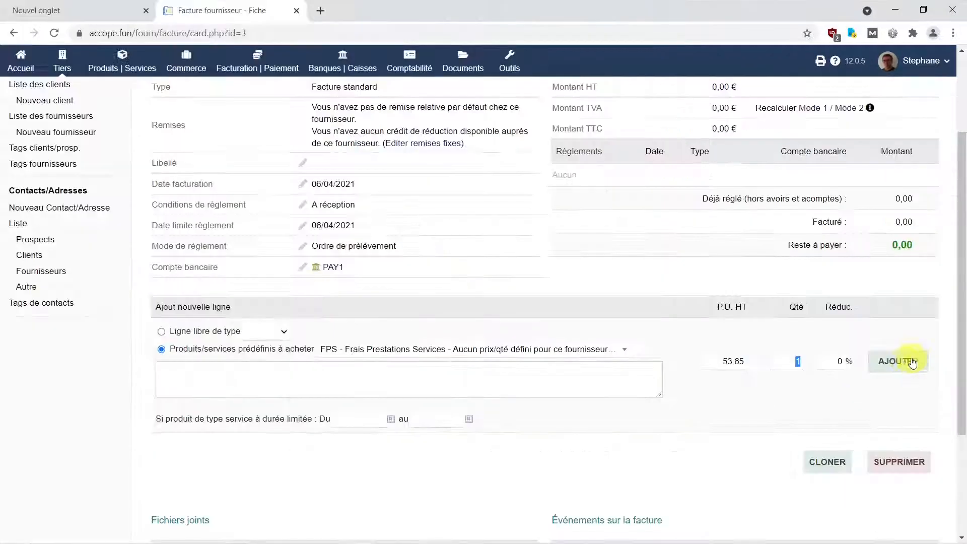
{"action": "left_click", "coordinate": [891, 364]}
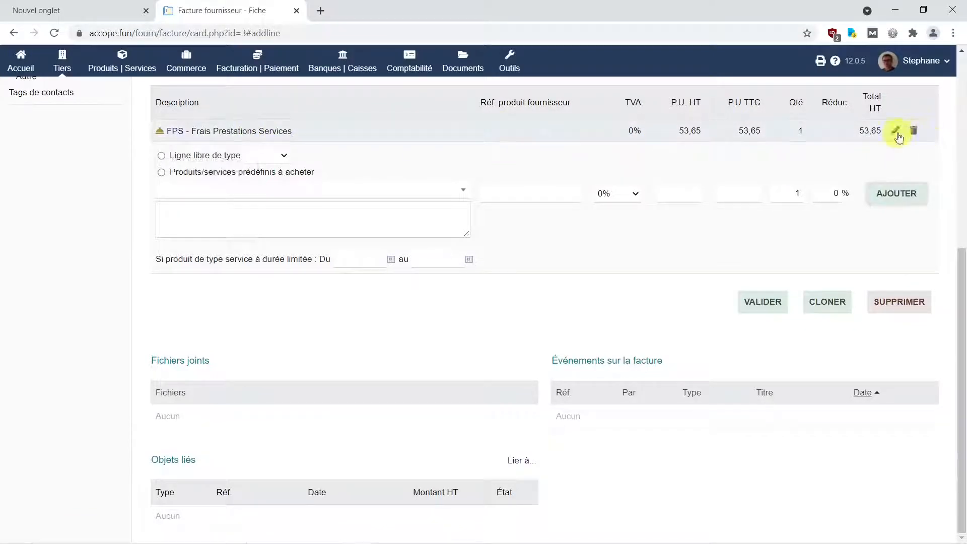
Step: Clear the description text of the FPS invoice line and save the line
{"action": "left_click", "coordinate": [899, 135]}
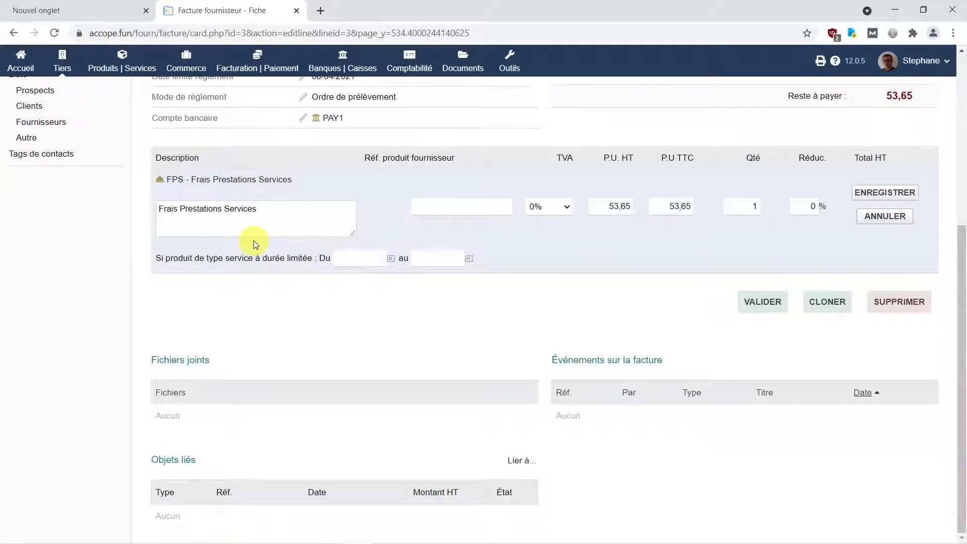
{"action": "left_click_drag", "start_coordinate": [274, 210], "coordinate": [122, 223]}
{"action": "key", "text": "BackSpace"}
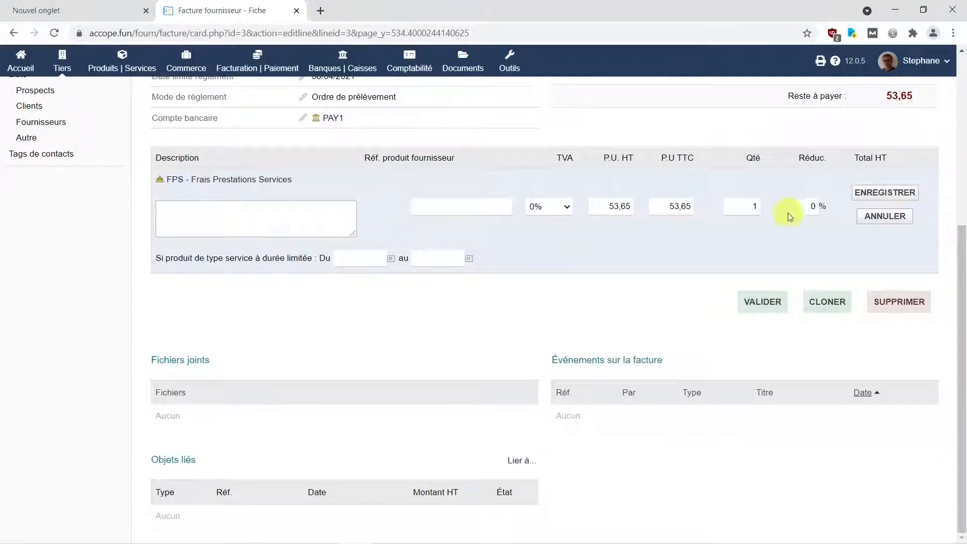
{"action": "left_click", "coordinate": [889, 199]}
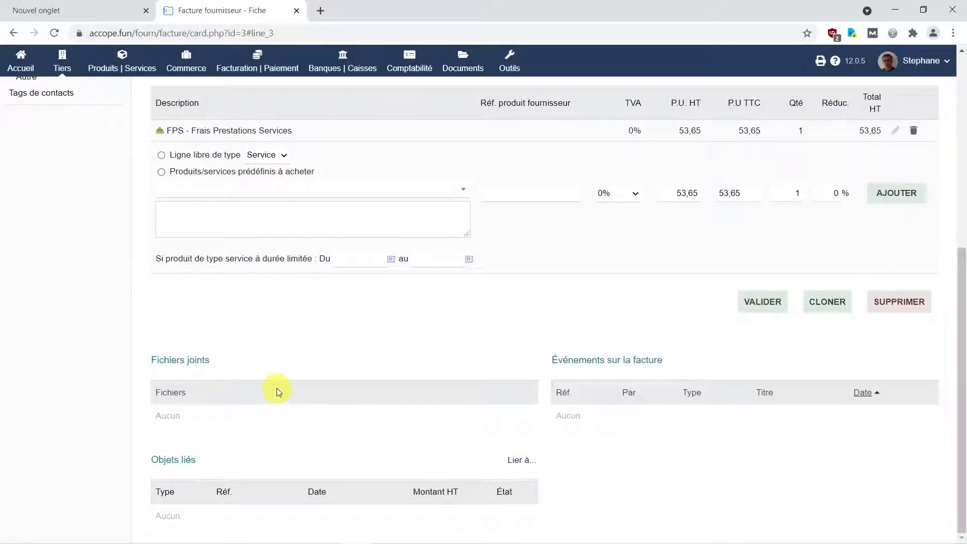
Step: Attach HA2104061 - Fact GPL Vault.pdf from the Transfert folder to the invoice, with the option to prefix the file name turned off
{"action": "scroll", "coordinate": [394, 345], "scroll_direction": "up", "scroll_amount": 7}
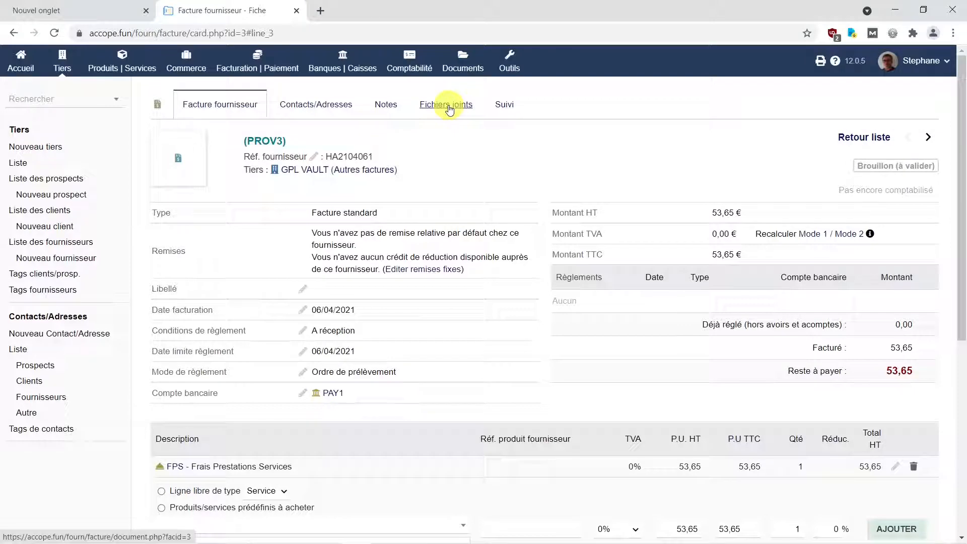
{"action": "left_click", "coordinate": [450, 105]}
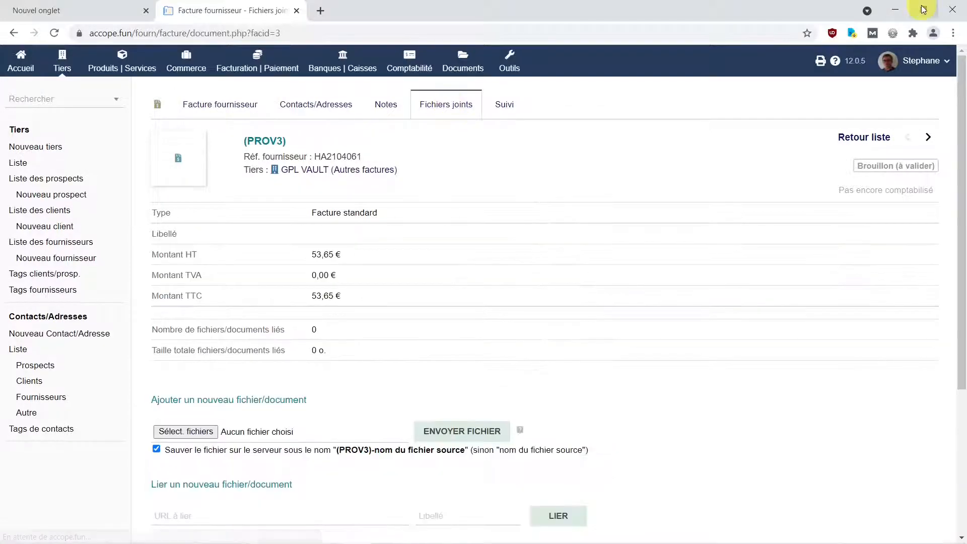
{"action": "left_click", "coordinate": [924, 9]}
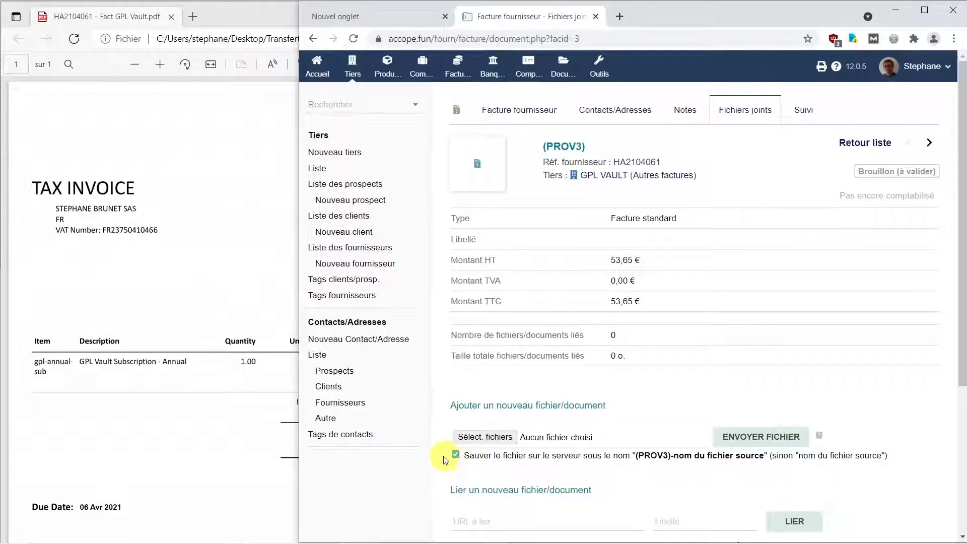
{"action": "left_click", "coordinate": [456, 455]}
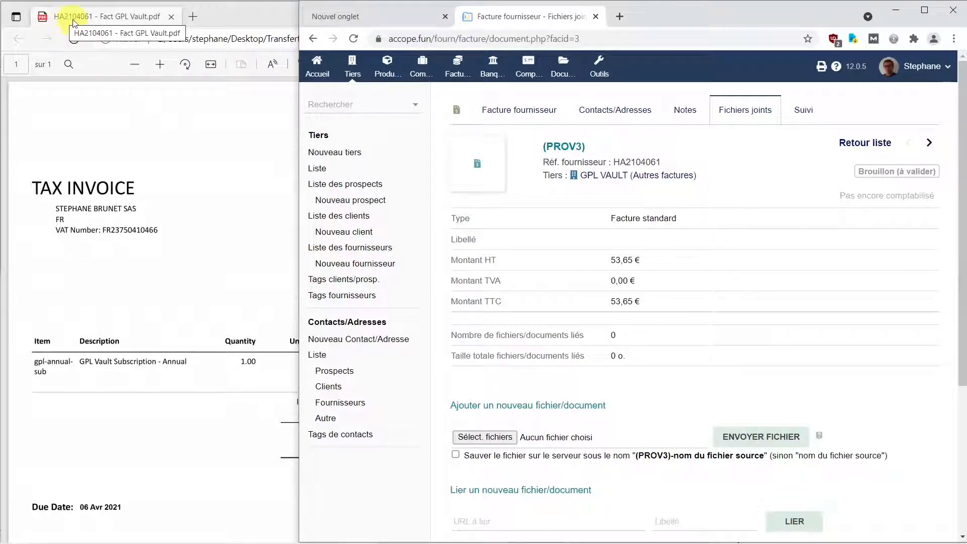
{"action": "mouse_move", "coordinate": [568, 535]}
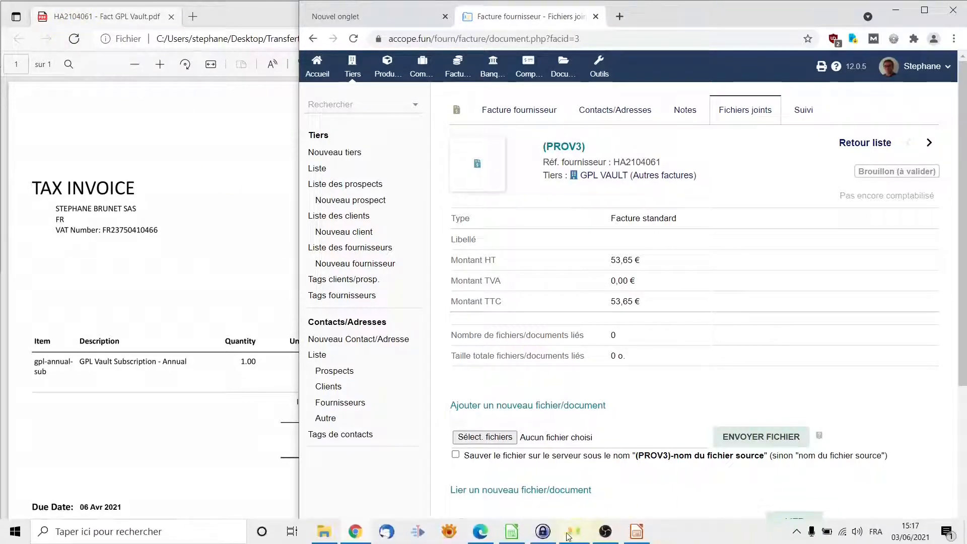
{"action": "left_click", "coordinate": [324, 532]}
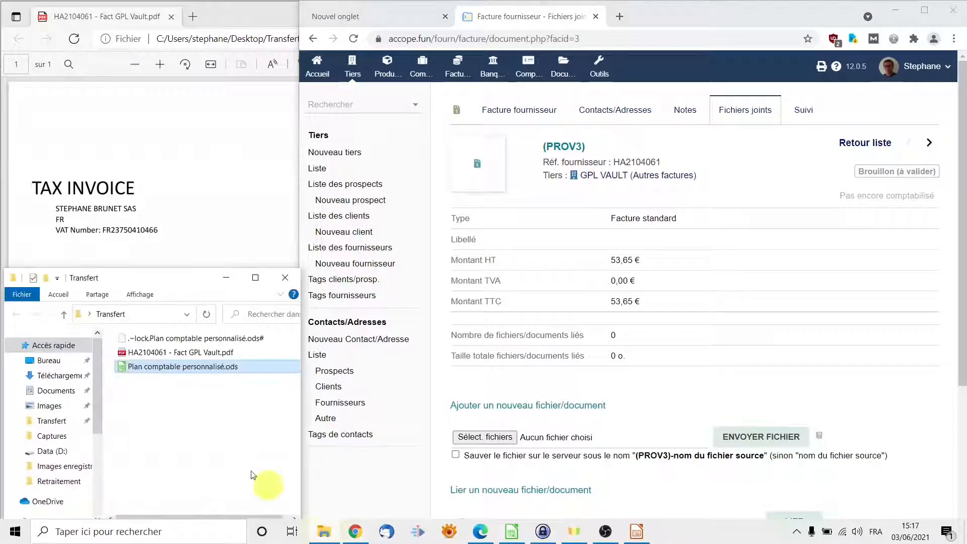
{"action": "left_click", "coordinate": [199, 355]}
{"action": "left_click_drag", "start_coordinate": [199, 354], "coordinate": [581, 445]}
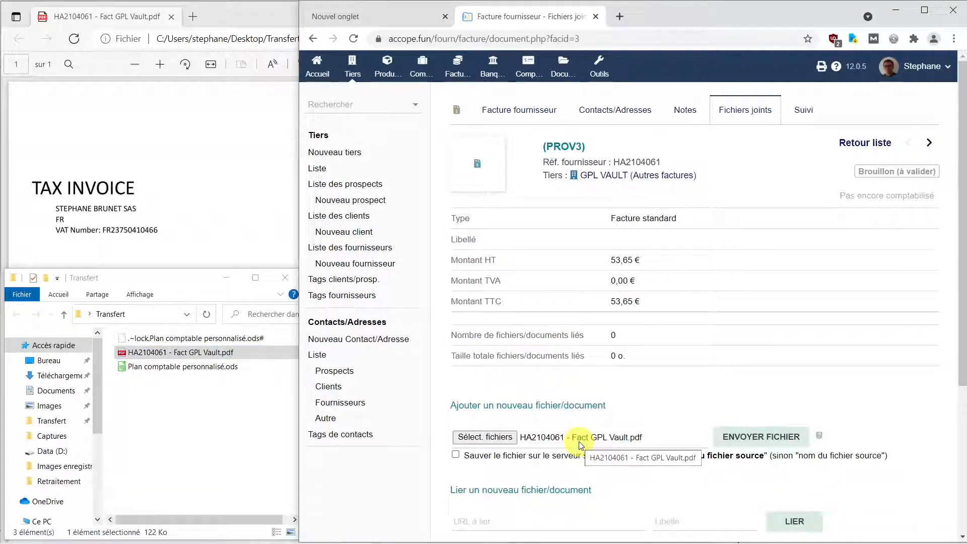
{"action": "left_click", "coordinate": [760, 440]}
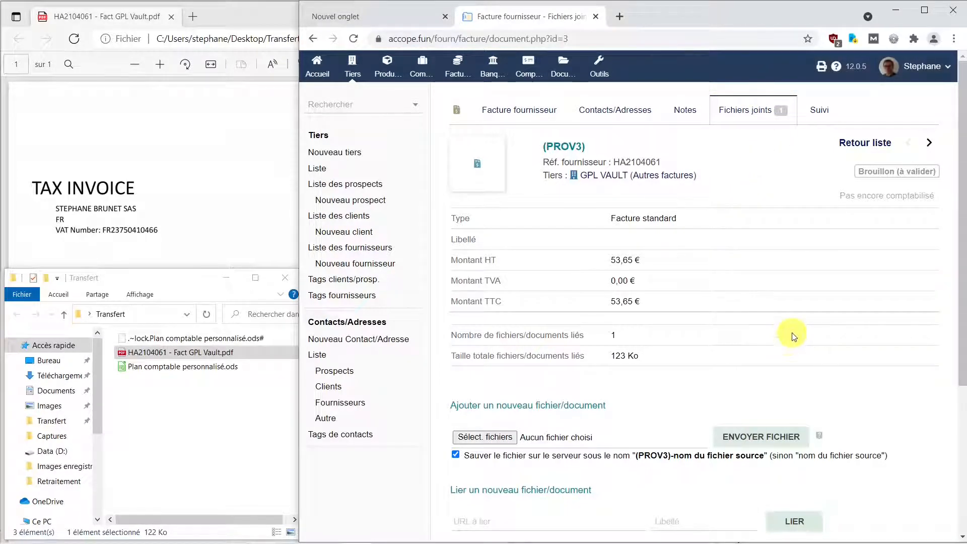
Step: Return to the invoice card in a maximized window and preview the attached PDF from top to bottom
{"action": "left_click", "coordinate": [528, 115]}
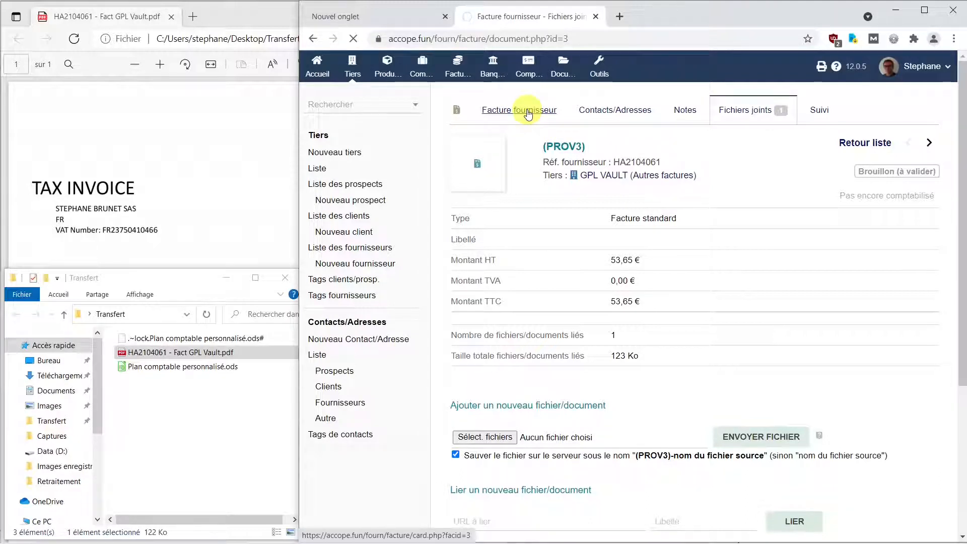
{"action": "left_click", "coordinate": [925, 10]}
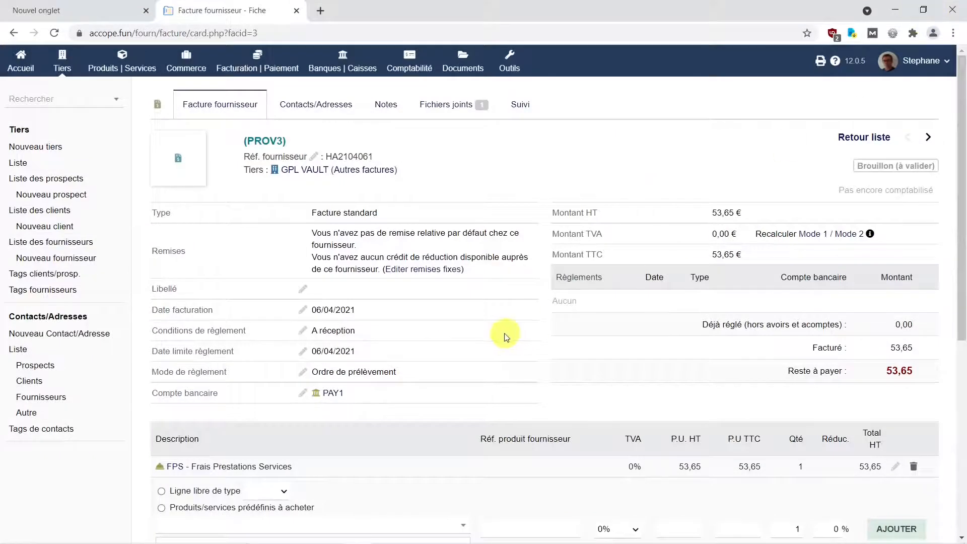
{"action": "scroll", "coordinate": [506, 337], "scroll_direction": "down", "scroll_amount": 7}
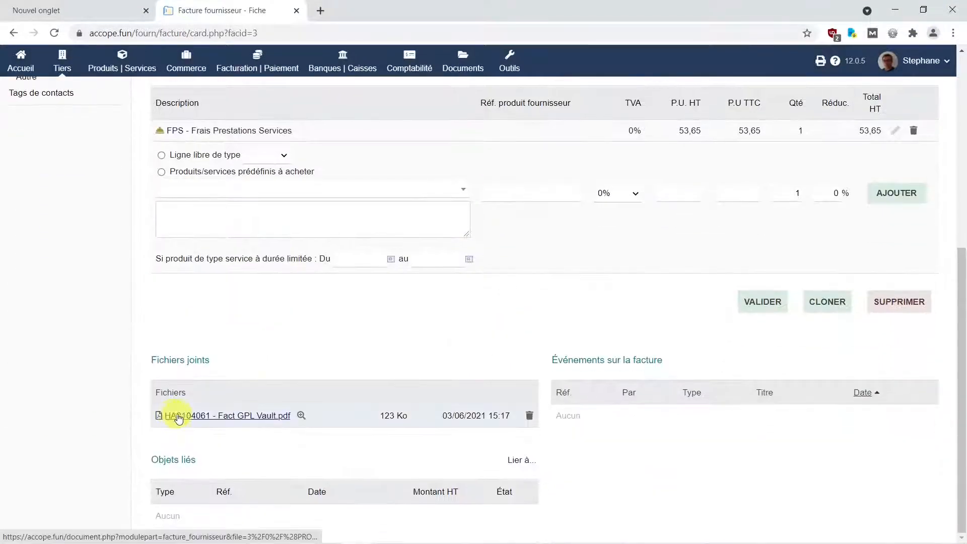
{"action": "left_click", "coordinate": [301, 415]}
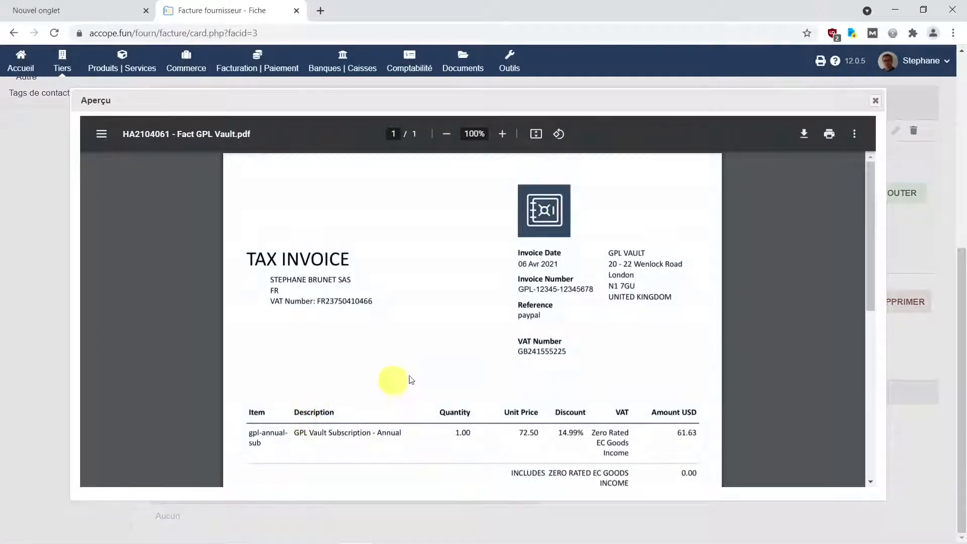
{"action": "scroll", "coordinate": [422, 372], "scroll_direction": "down", "scroll_amount": 6}
{"action": "scroll", "coordinate": [424, 375], "scroll_direction": "down", "scroll_amount": 2}
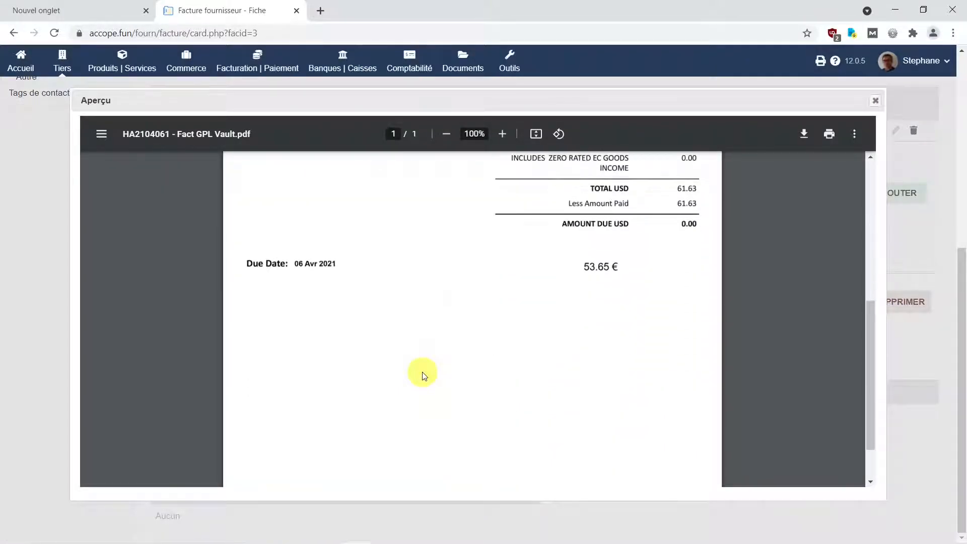
{"action": "scroll", "coordinate": [423, 375], "scroll_direction": "up", "scroll_amount": 10}
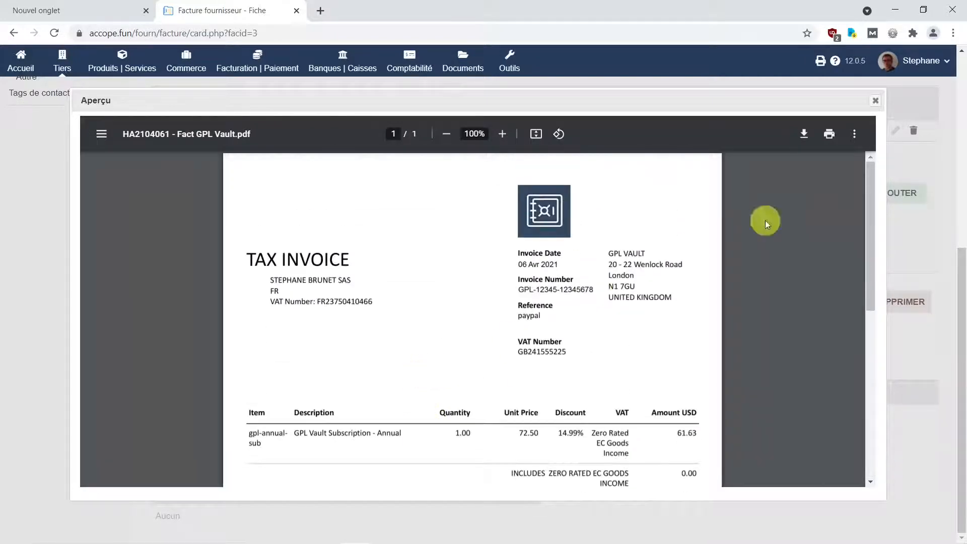
{"action": "scroll", "coordinate": [870, 113], "scroll_direction": "up", "scroll_amount": 1}
{"action": "left_click", "coordinate": [875, 167]}
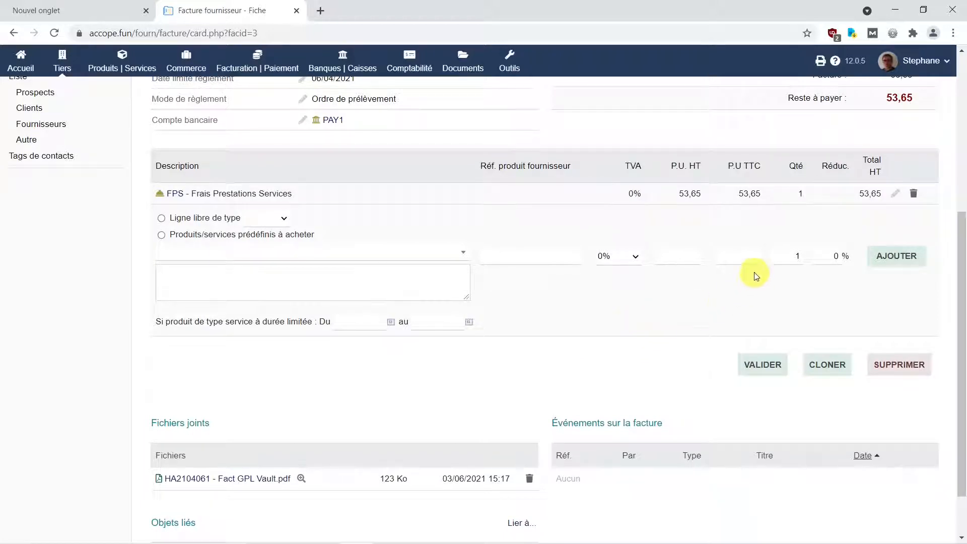
Step: Validate the supplier invoice, using its proposed reference to rename the local PDF as FAF2021003 - HA2104061 - Fact GPL Vault.pdf before confirming
{"action": "left_click", "coordinate": [770, 369]}
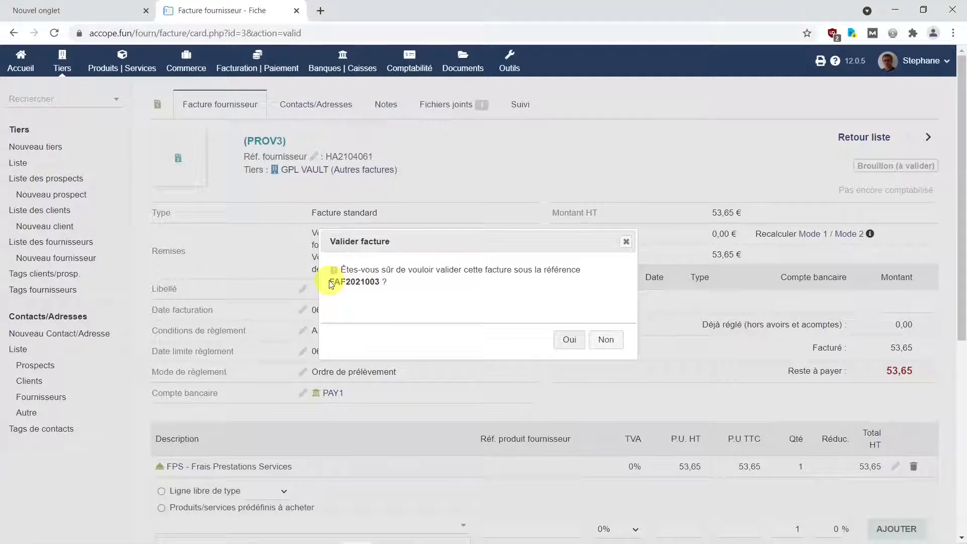
{"action": "left_click_drag", "start_coordinate": [331, 281], "coordinate": [378, 282]}
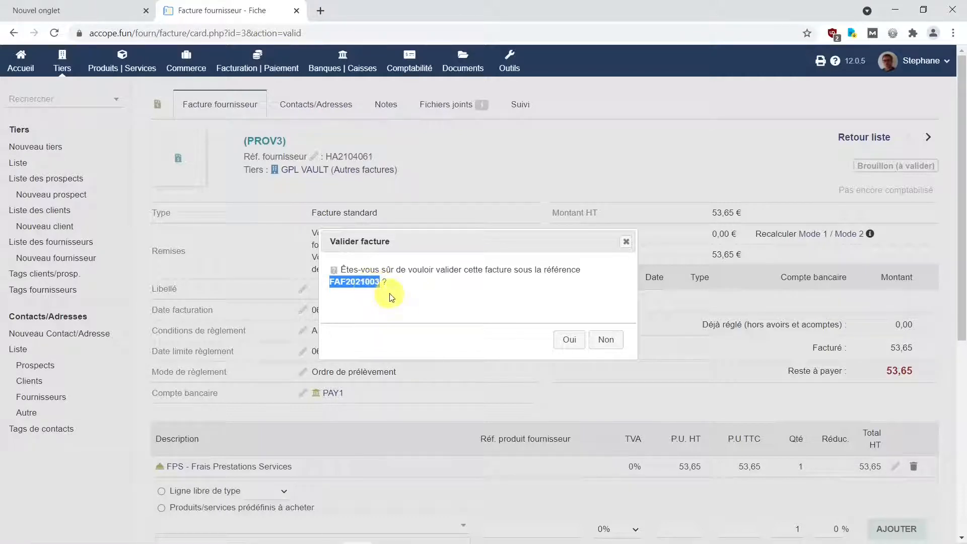
{"action": "mouse_move", "coordinate": [596, 521]}
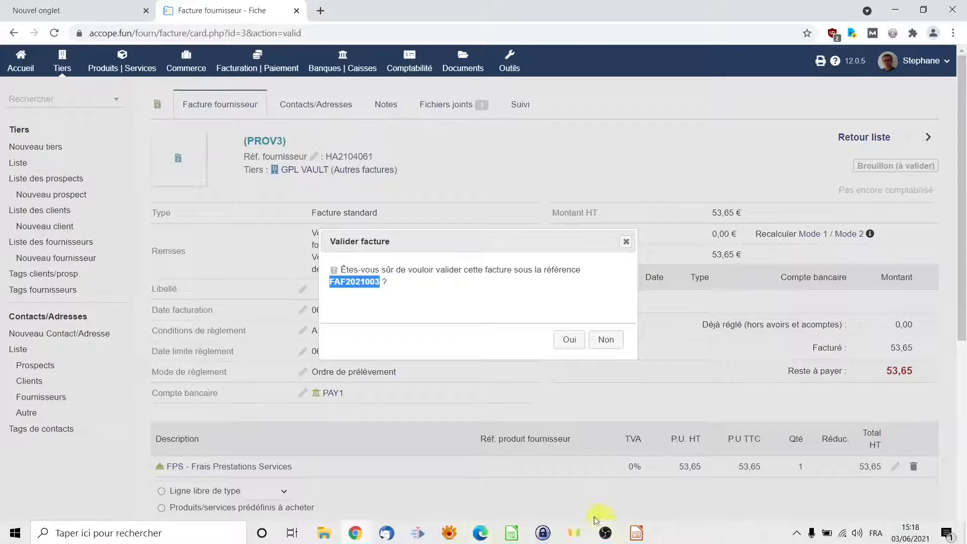
{"action": "left_click", "coordinate": [327, 536]}
{"action": "left_click", "coordinate": [130, 357]}
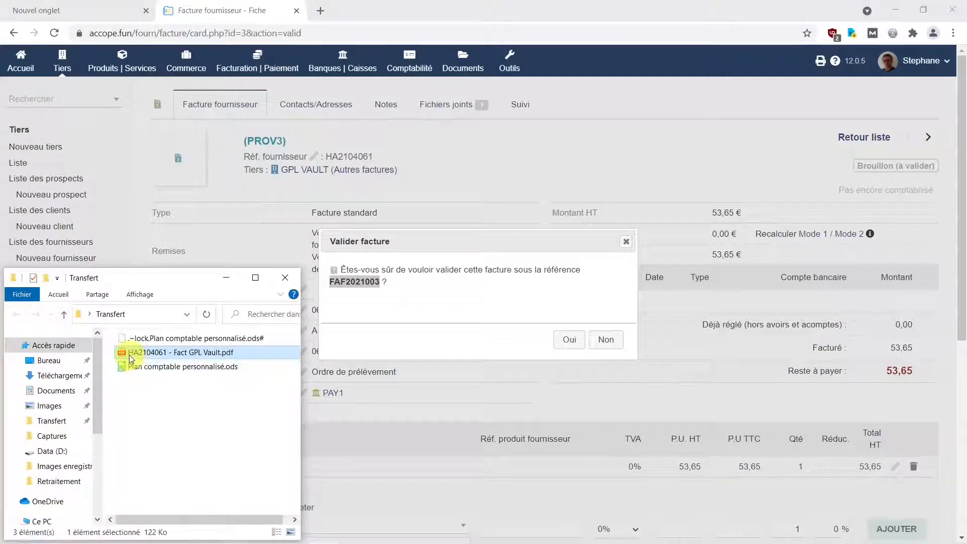
{"action": "left_click", "coordinate": [131, 355]}
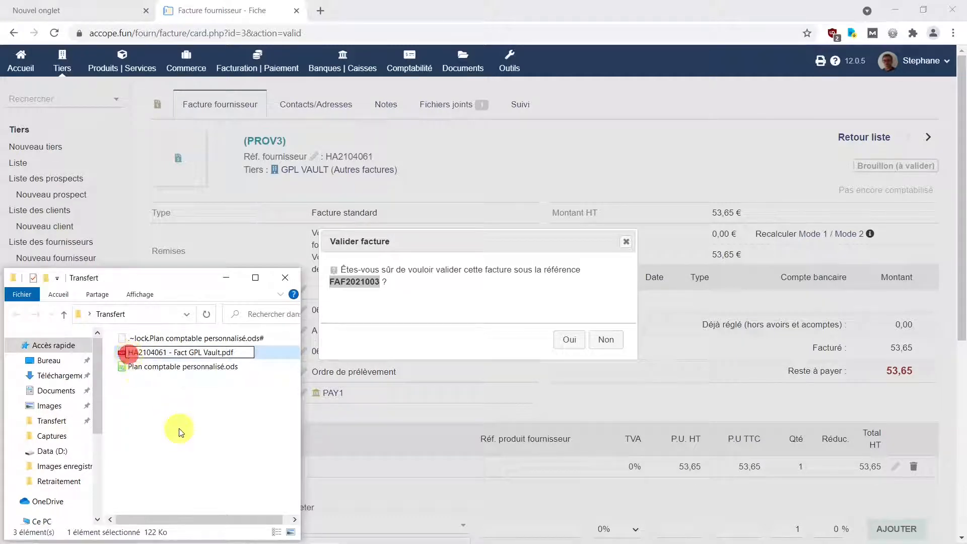
{"action": "type", "text": "FAF2021003"}
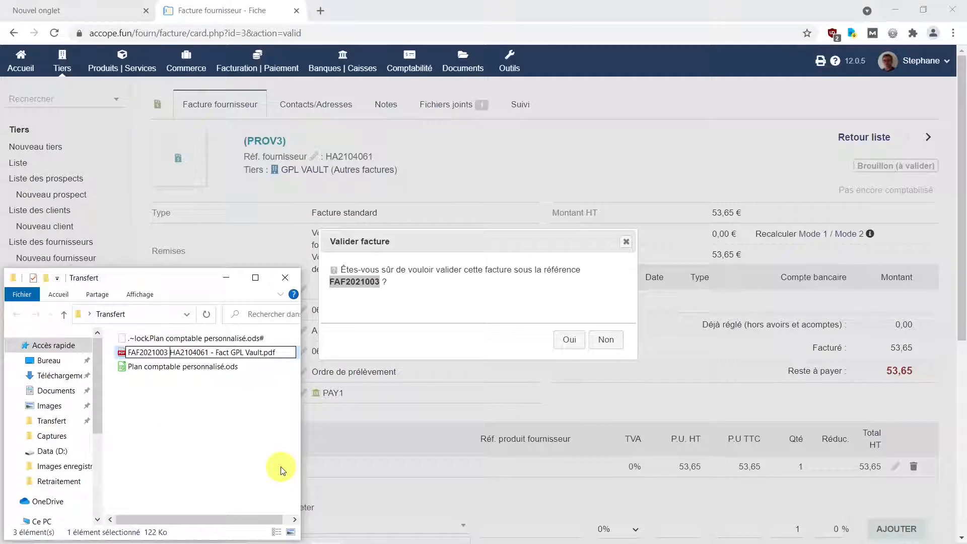
{"action": "type", "text": "-"}
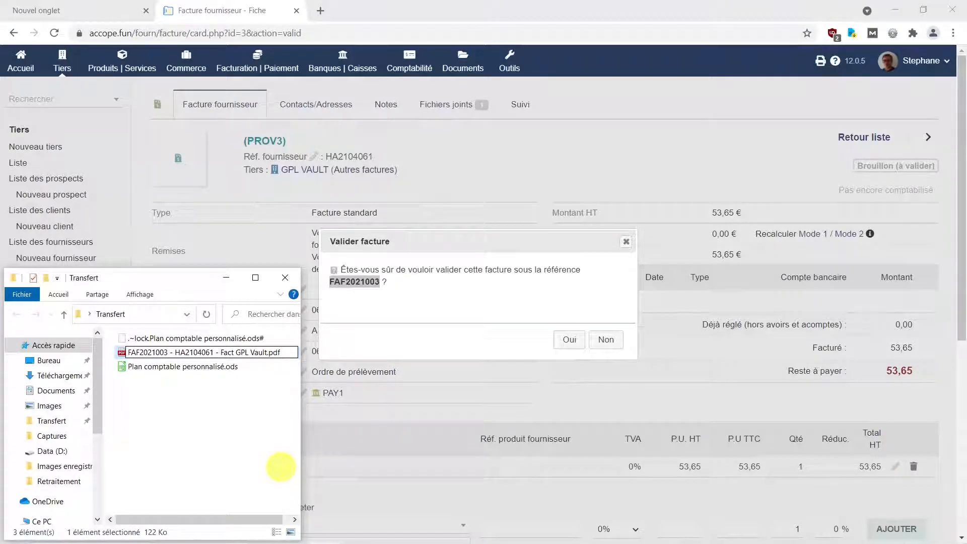
{"action": "key", "text": "Return"}
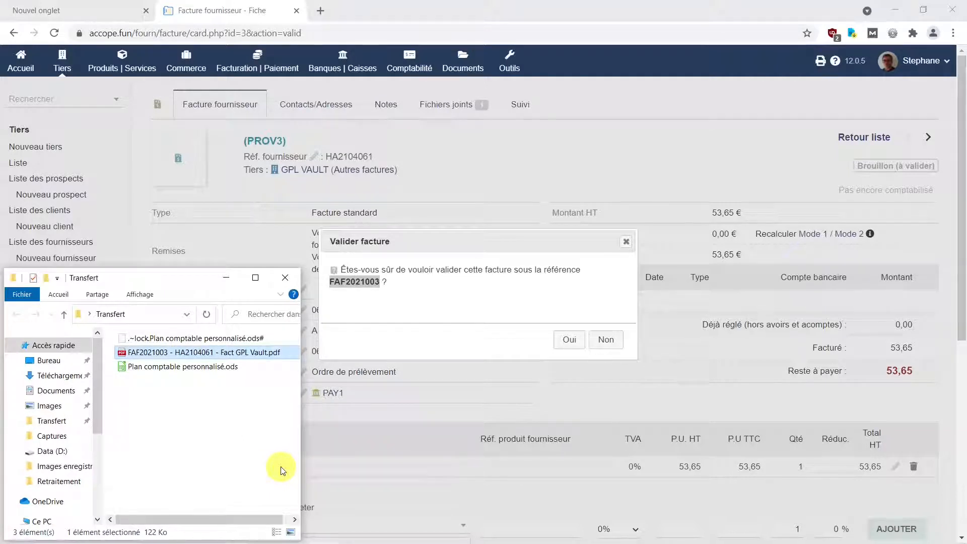
{"action": "left_click", "coordinate": [570, 340]}
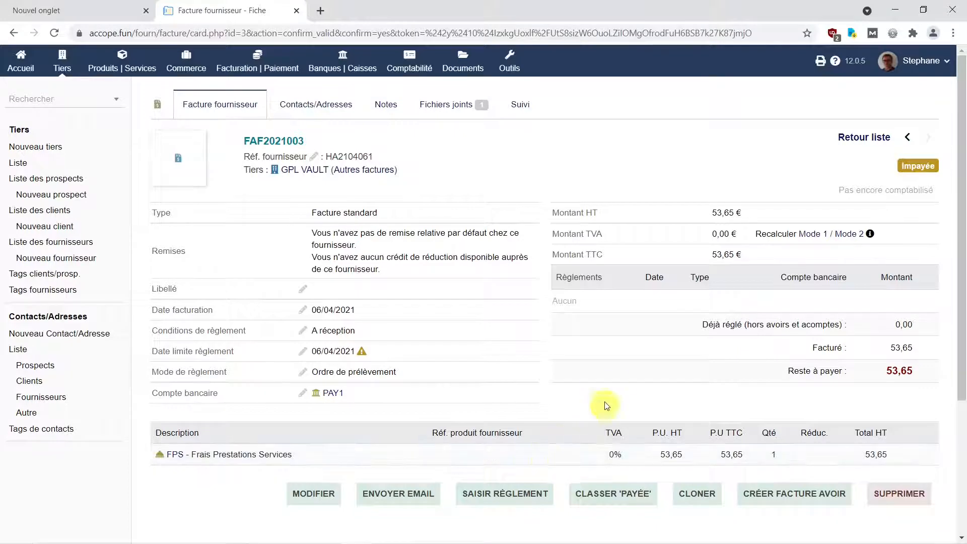
Step: Enter a payment for the invoice dated with its invoice date, 06/04/2021, for the full remaining 53.65, and submit it
{"action": "left_click", "coordinate": [514, 499]}
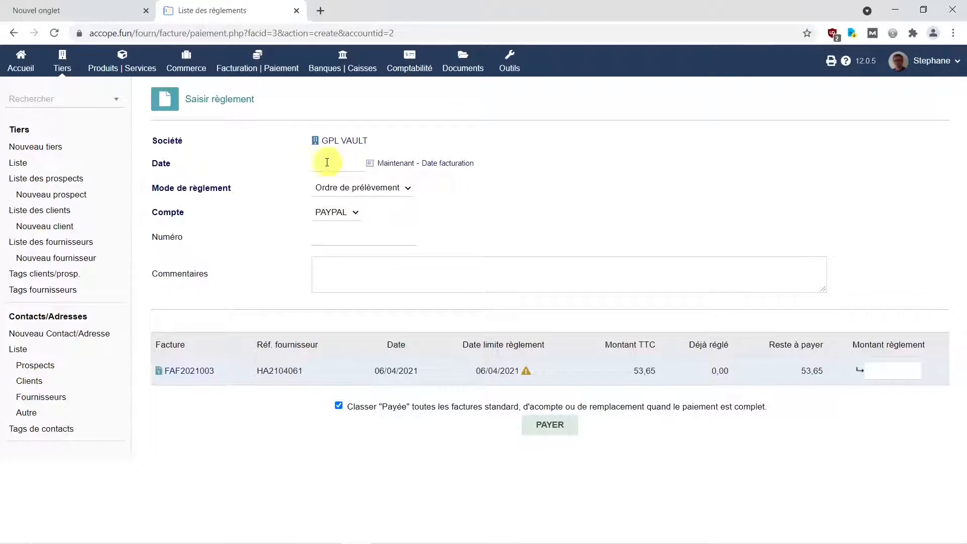
{"action": "left_click", "coordinate": [448, 169]}
{"action": "left_click", "coordinate": [894, 371]}
{"action": "left_click", "coordinate": [860, 373]}
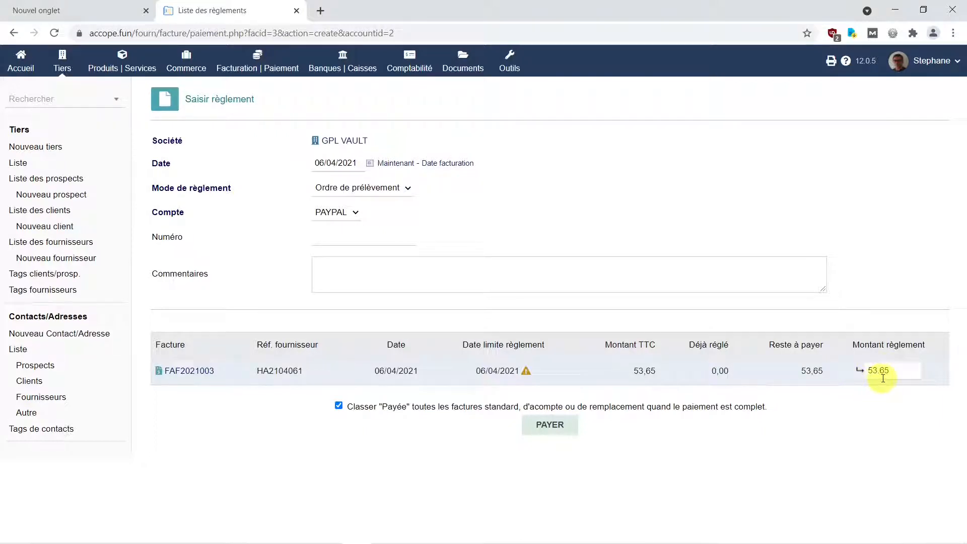
{"action": "left_click", "coordinate": [553, 426]}
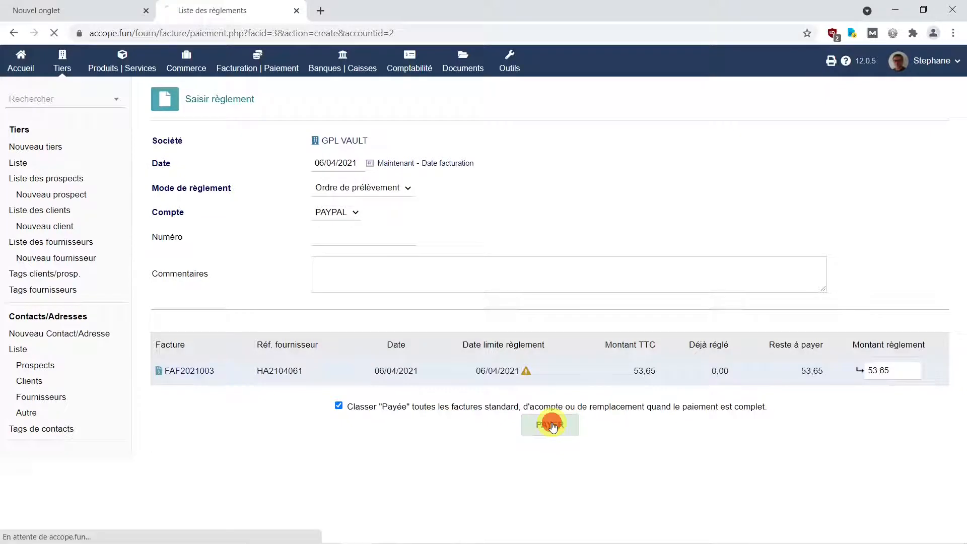
Step: Confirm the GPL Vault supplier payment and review it on the invoice card
{"action": "left_click", "coordinate": [893, 437]}
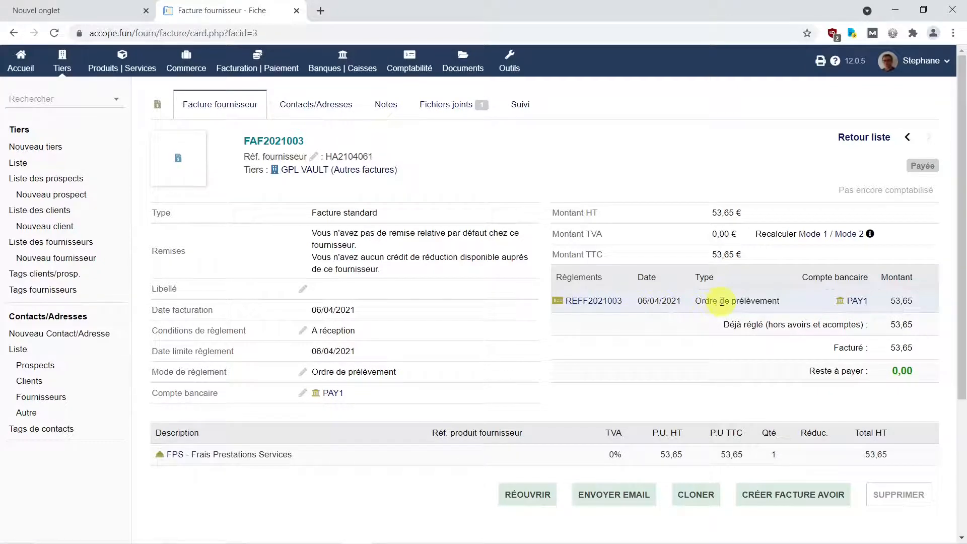
{"action": "mouse_move", "coordinate": [859, 303]}
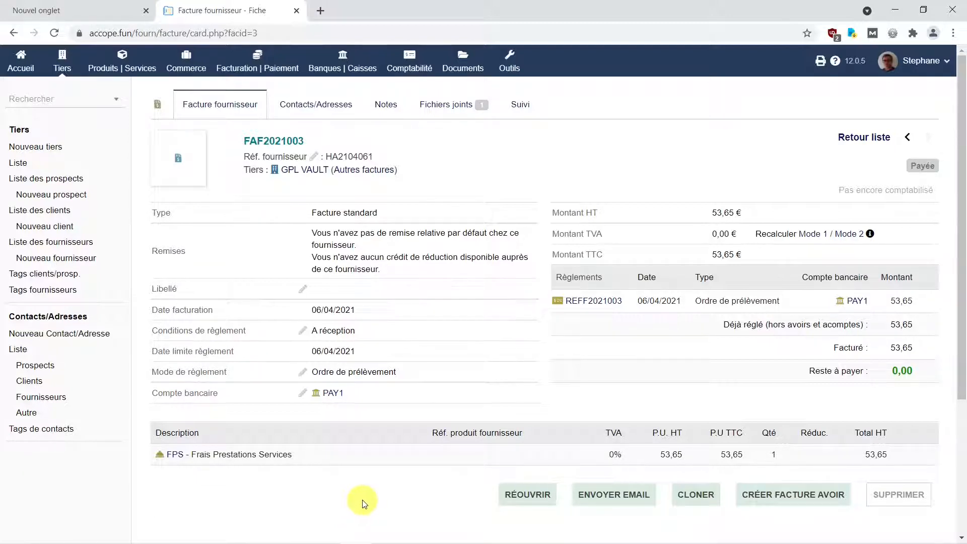
Step: In the accounting area, automatically bind the unlinked supplier invoice lines to their accounting accounts
{"action": "left_click", "coordinate": [411, 66]}
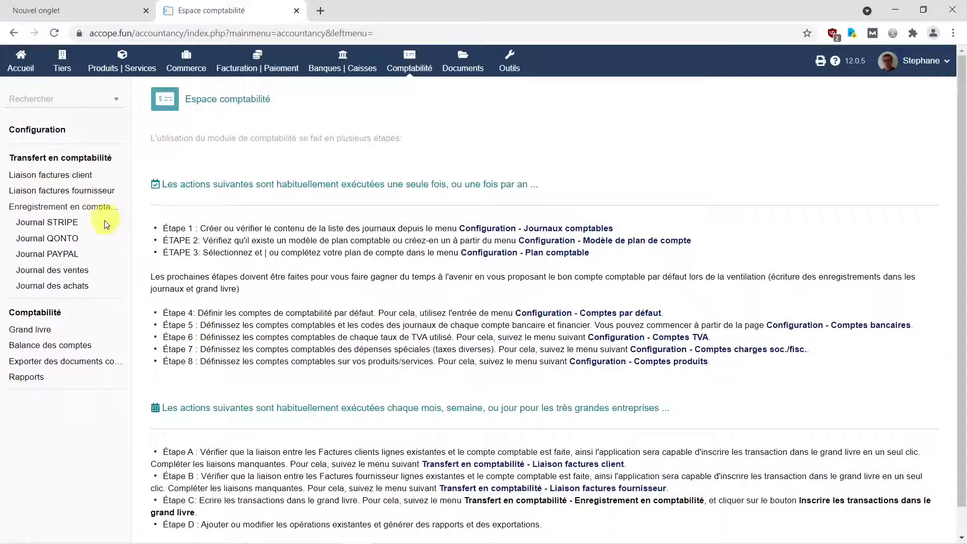
{"action": "left_click", "coordinate": [83, 193]}
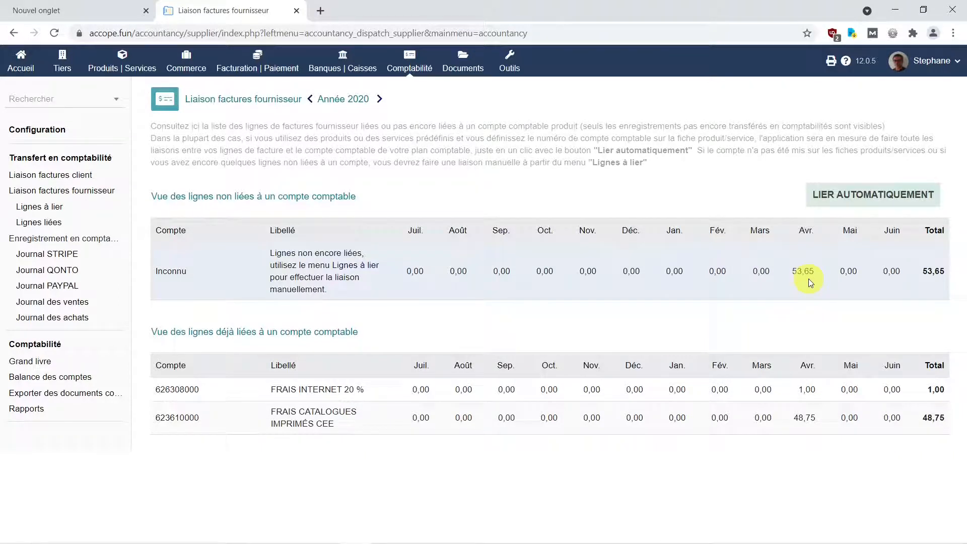
{"action": "left_click", "coordinate": [872, 197]}
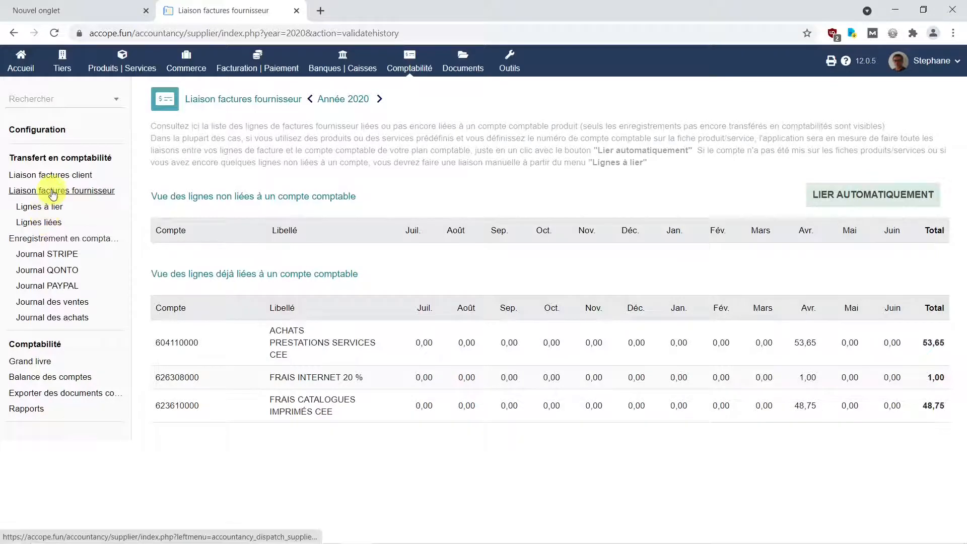
Step: Rebind the FAF2021003 line to account 604112000 - ACHATS PRESTATIONS SERVICES HORS CEE, save it, and return to the supplier binding overview
{"action": "left_click", "coordinate": [51, 228]}
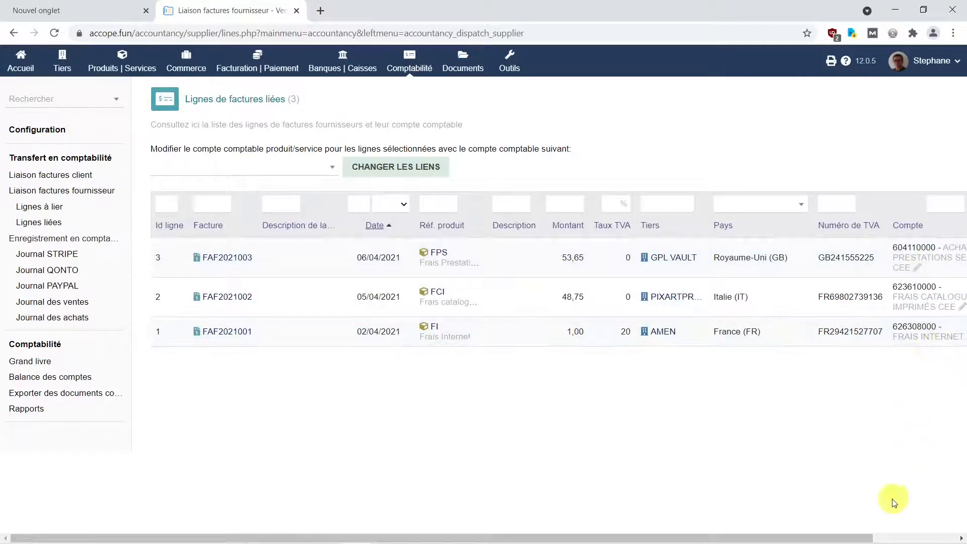
{"action": "left_click_drag", "start_coordinate": [868, 536], "coordinate": [947, 539]}
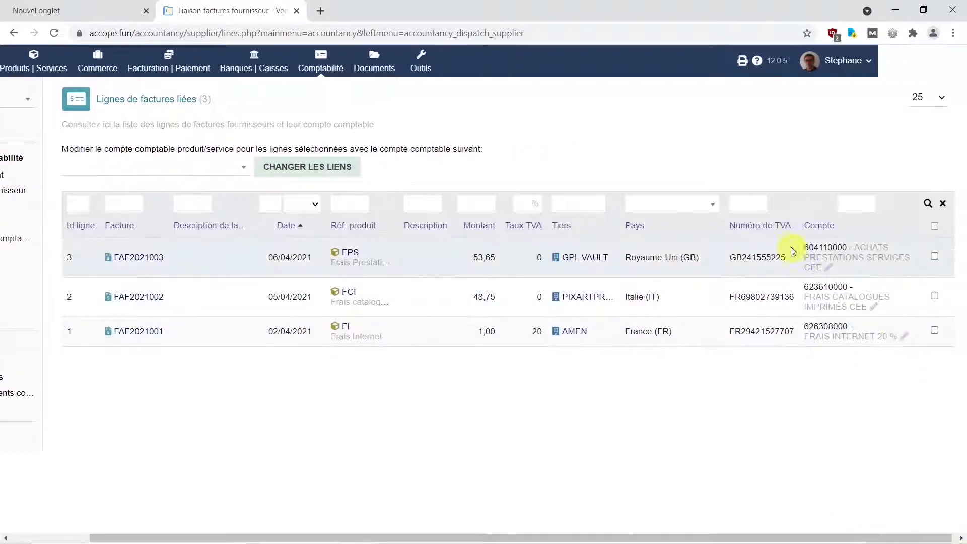
{"action": "left_click", "coordinate": [829, 271]}
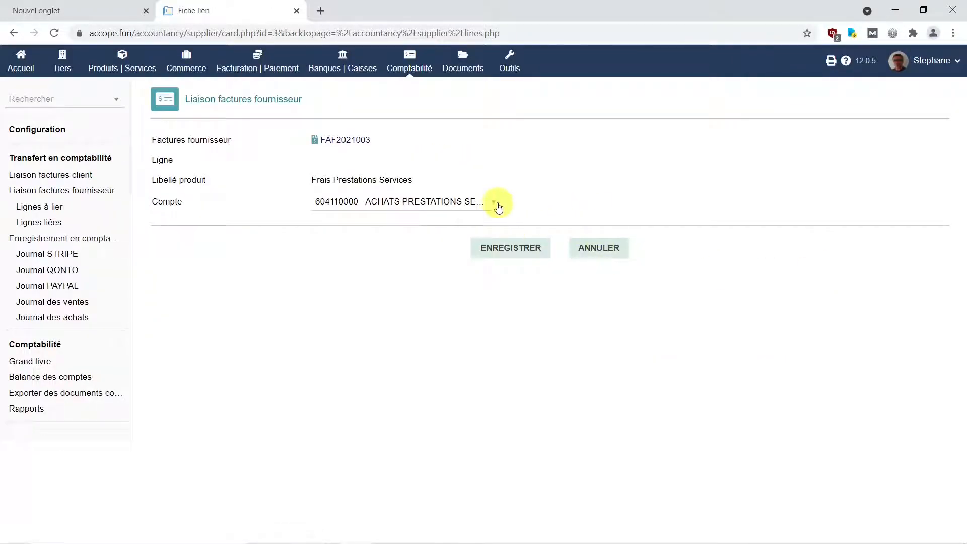
{"action": "left_click", "coordinate": [495, 203]}
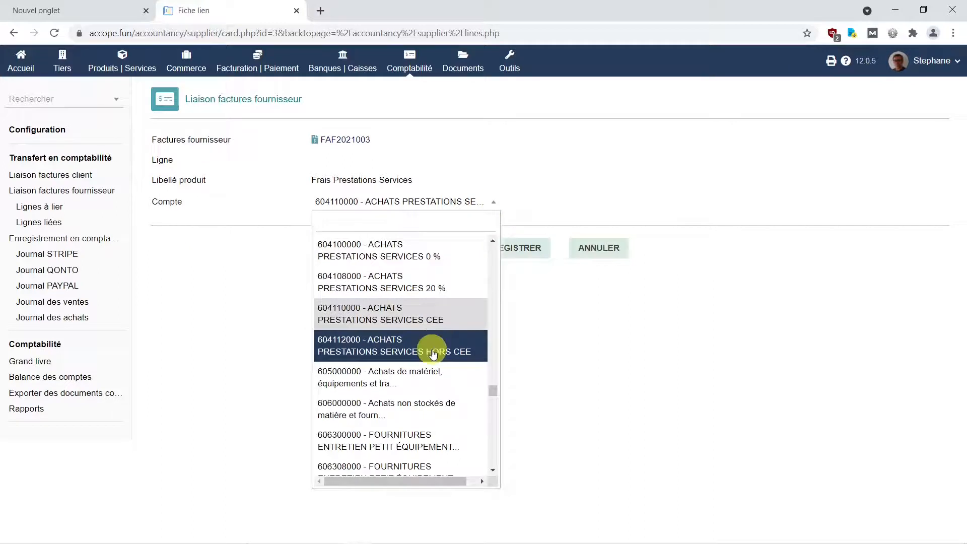
{"action": "left_click", "coordinate": [432, 345]}
{"action": "left_click", "coordinate": [516, 247]}
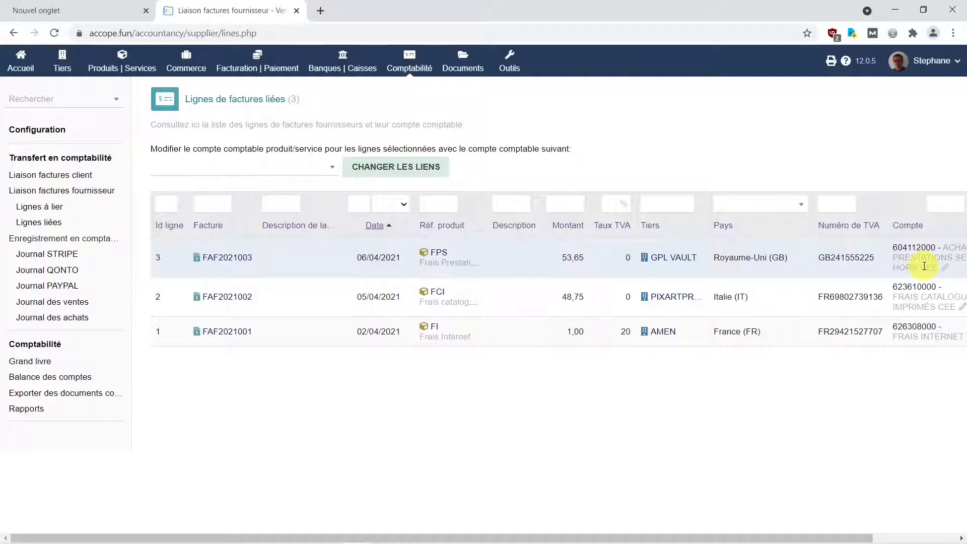
{"action": "left_click", "coordinate": [80, 197]}
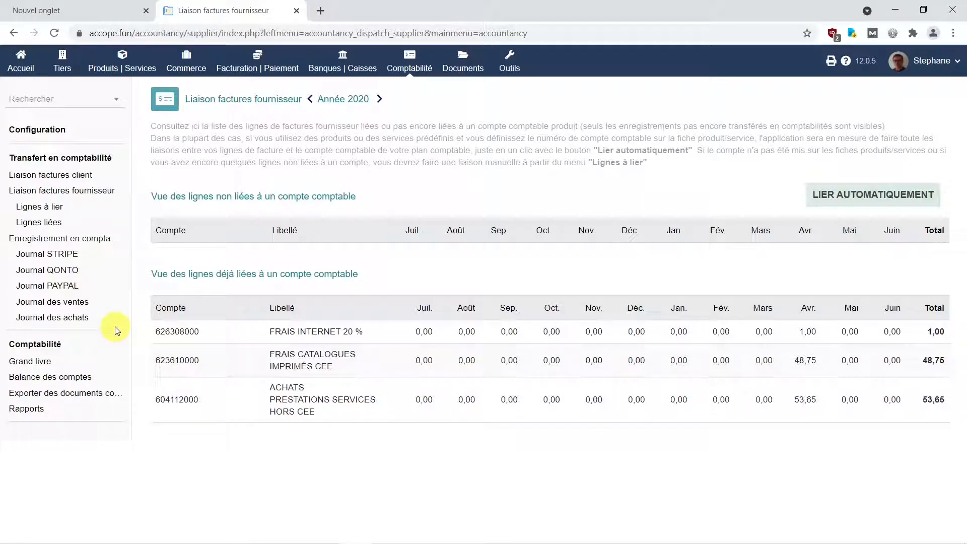
Step: Display the purchases journal for the period 01/04/2021 to 30/04/2021
{"action": "left_click", "coordinate": [64, 319]}
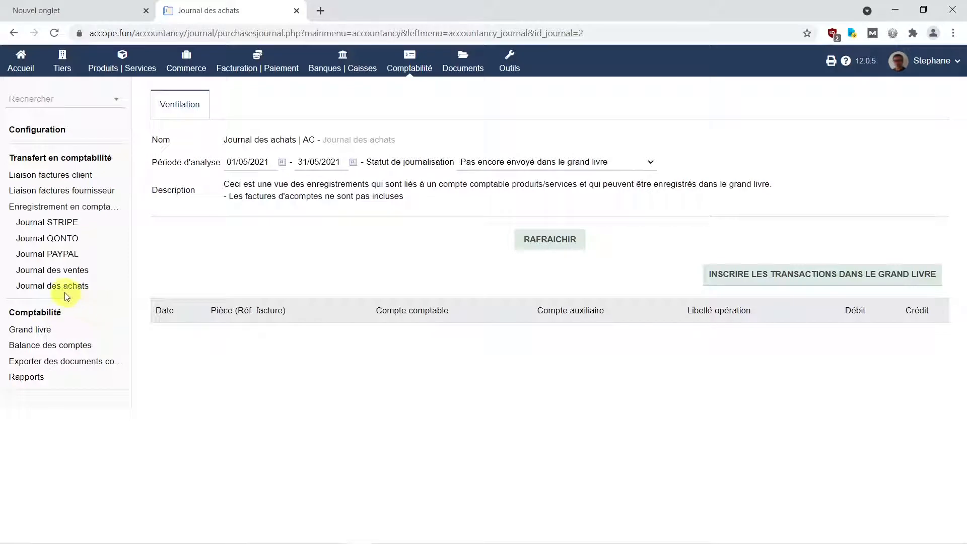
{"action": "left_click", "coordinate": [244, 162]}
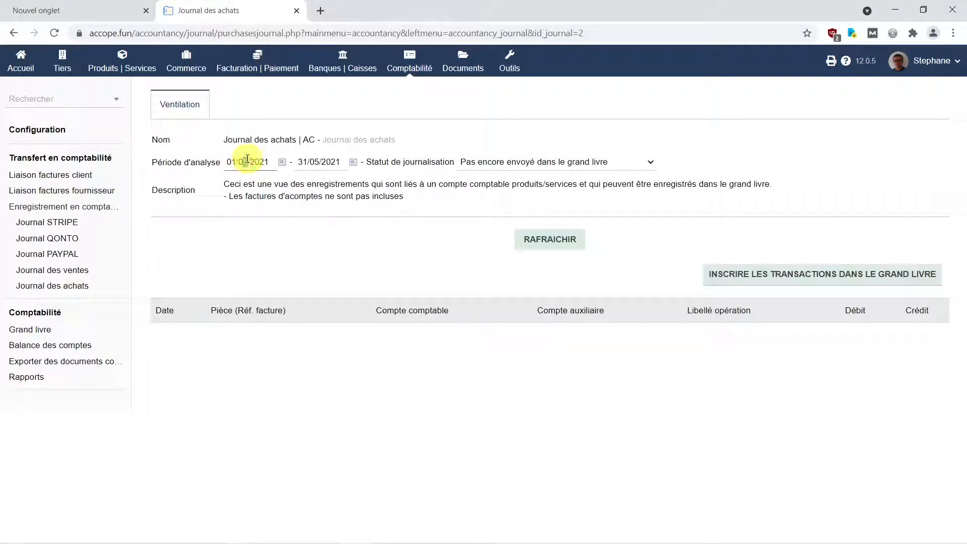
{"action": "key", "text": "BackSpace"}
{"action": "type", "text": "4"}
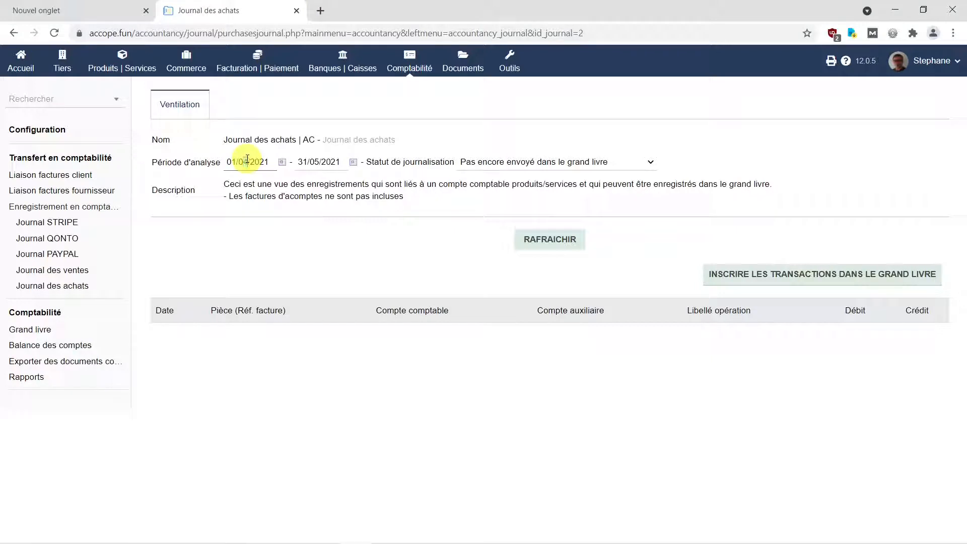
{"action": "left_click", "coordinate": [307, 162]}
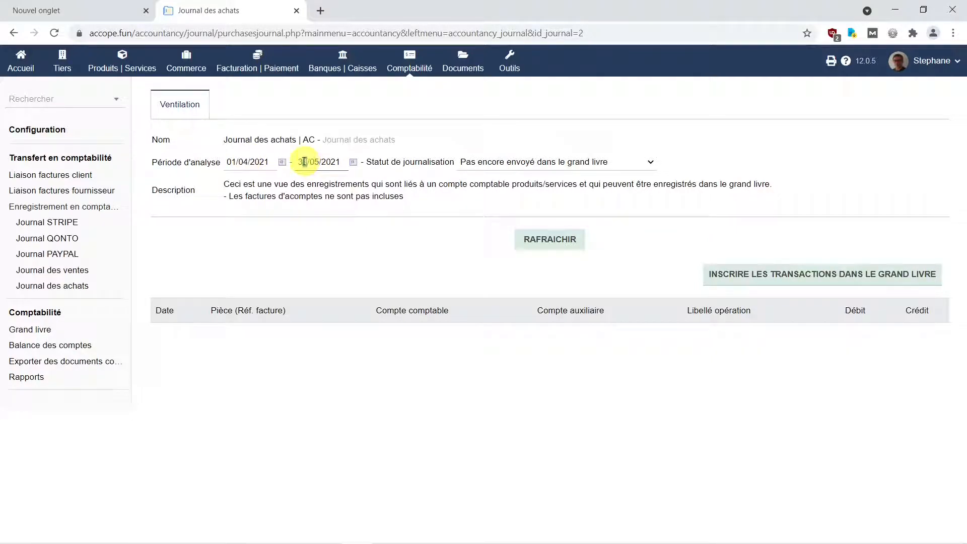
{"action": "type", "text": "0"}
{"action": "left_click_drag", "start_coordinate": [320, 161], "coordinate": [316, 162]}
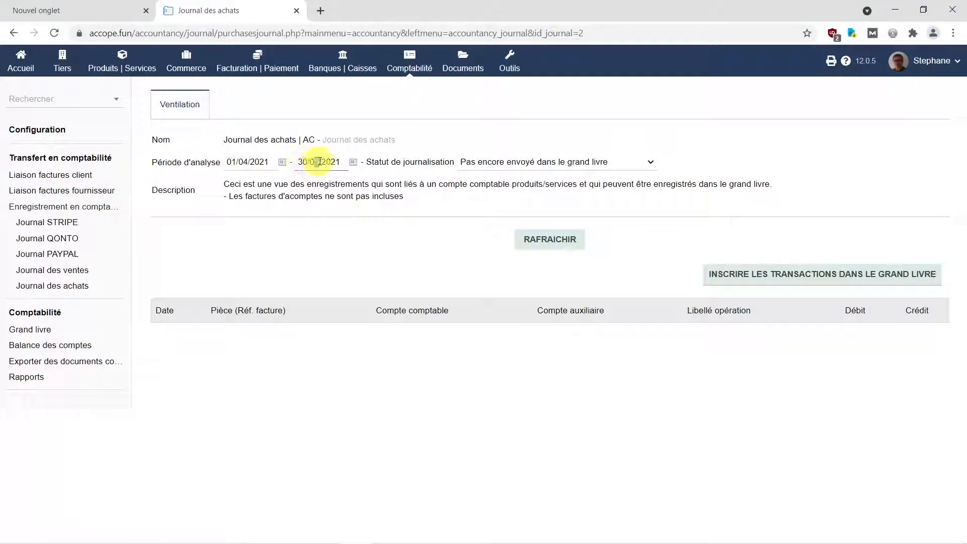
{"action": "type", "text": "4"}
{"action": "left_click", "coordinate": [543, 242]}
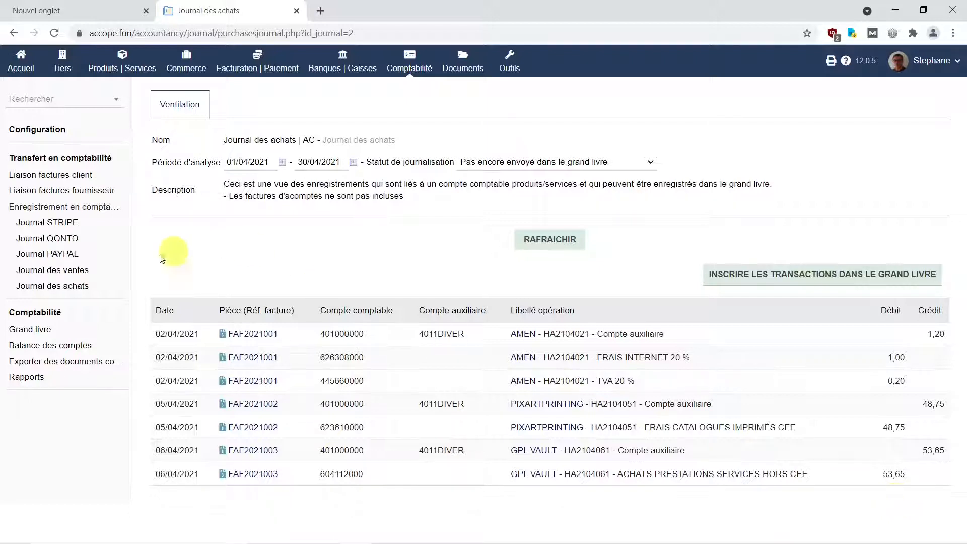
Step: Display the PAYPAL treasury journal for the period 01/04/2021 to 30/04/2021
{"action": "left_click", "coordinate": [67, 256]}
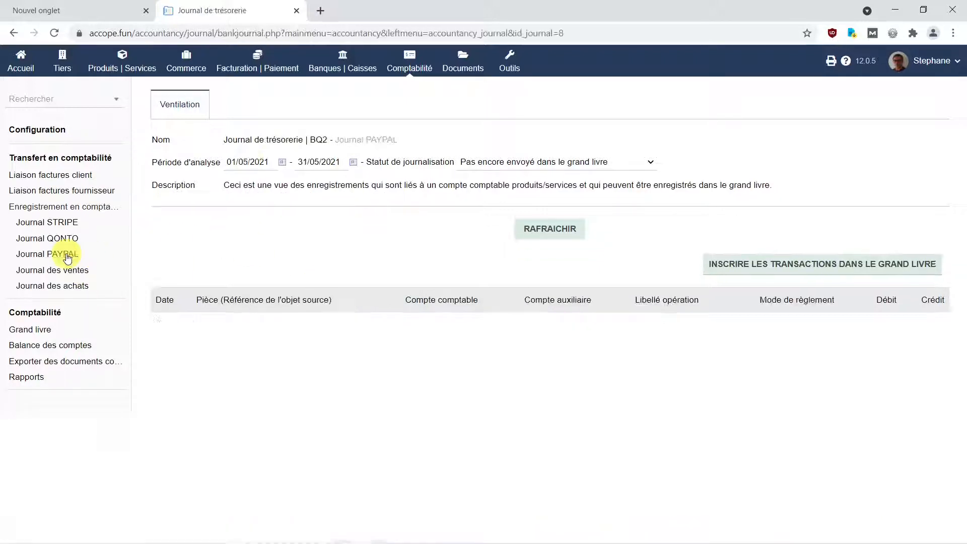
{"action": "left_click", "coordinate": [246, 161]}
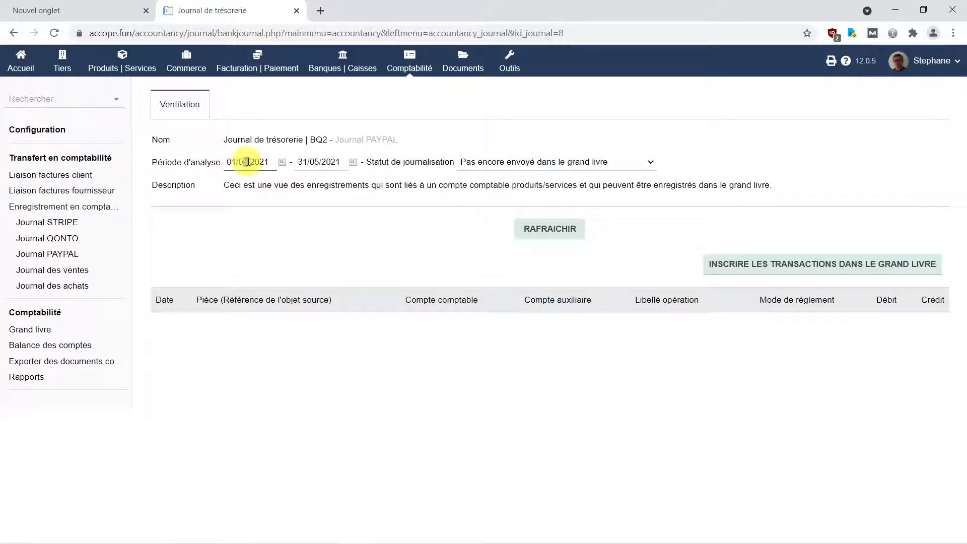
{"action": "type", "text": "4"}
{"action": "left_click_drag", "start_coordinate": [303, 162], "coordinate": [308, 161]}
{"action": "type", "text": "0"}
{"action": "left_click_drag", "start_coordinate": [314, 161], "coordinate": [320, 161]}
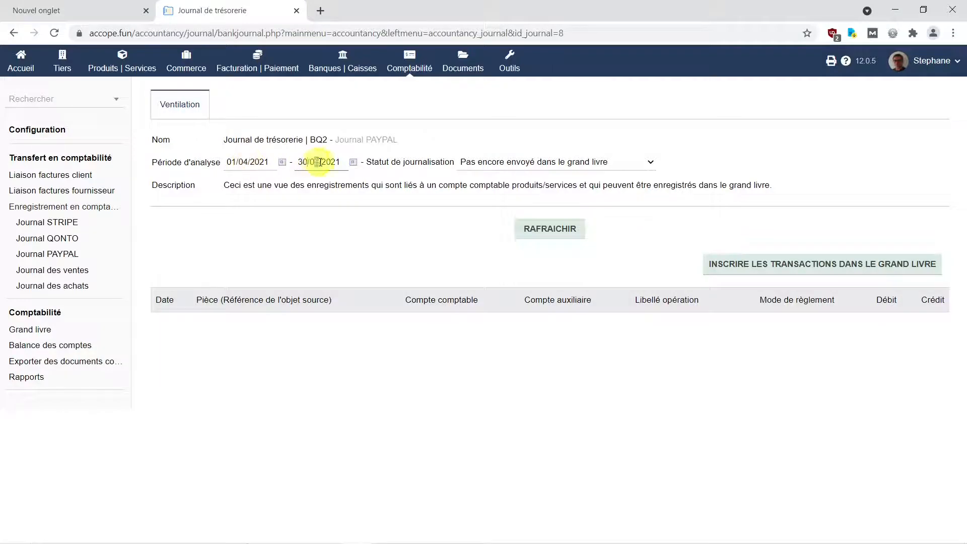
{"action": "type", "text": "4"}
{"action": "left_click", "coordinate": [550, 229]}
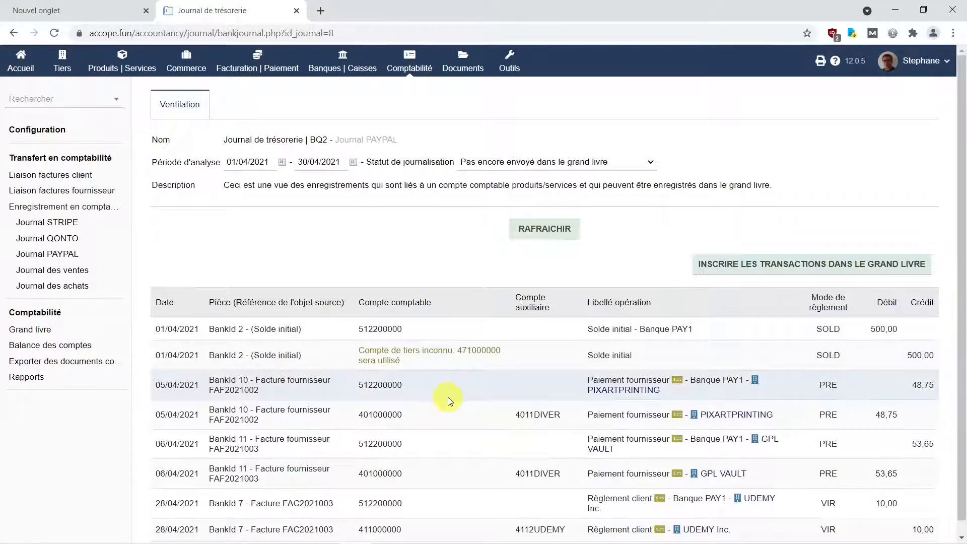